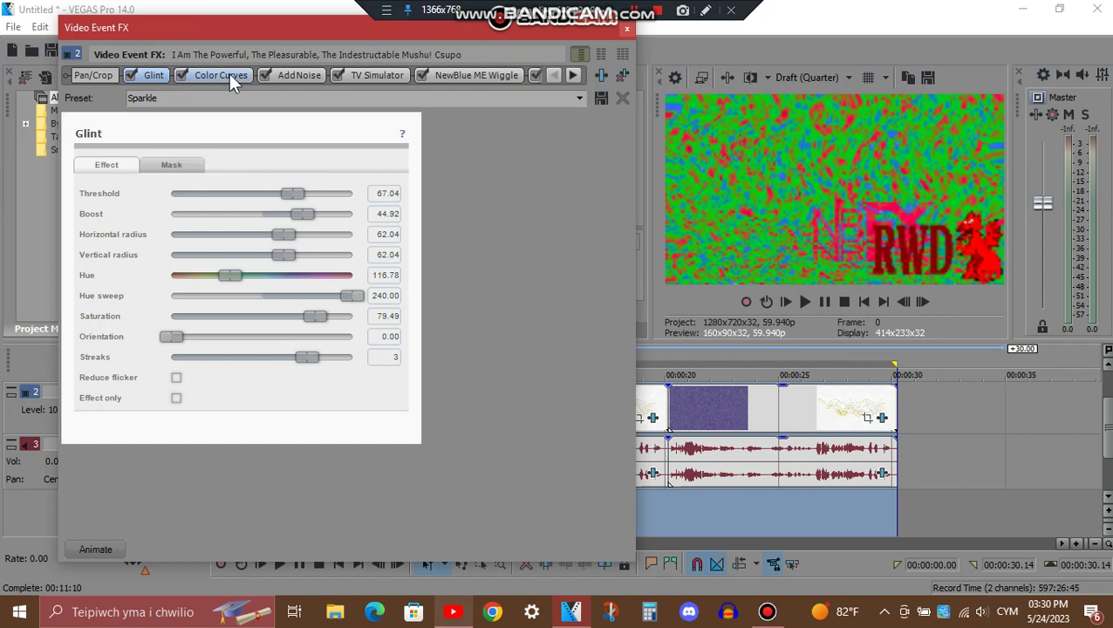
Step: Review the Color Curves, Add Noise and TV Simulator settings in the video event's effect chain
left_click(229, 75)
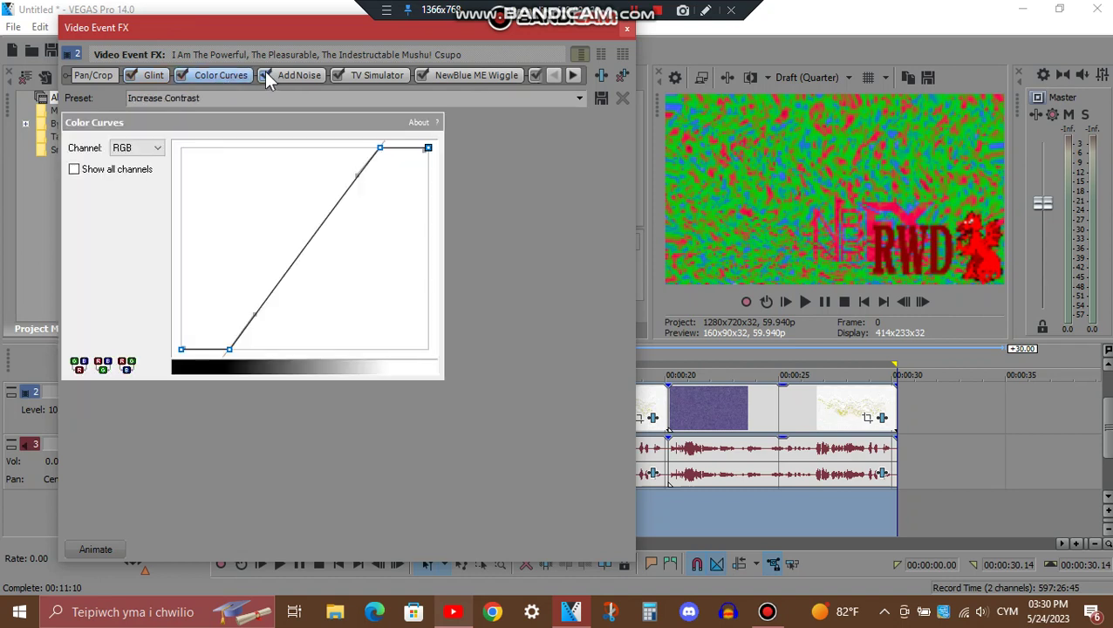
left_click(298, 75)
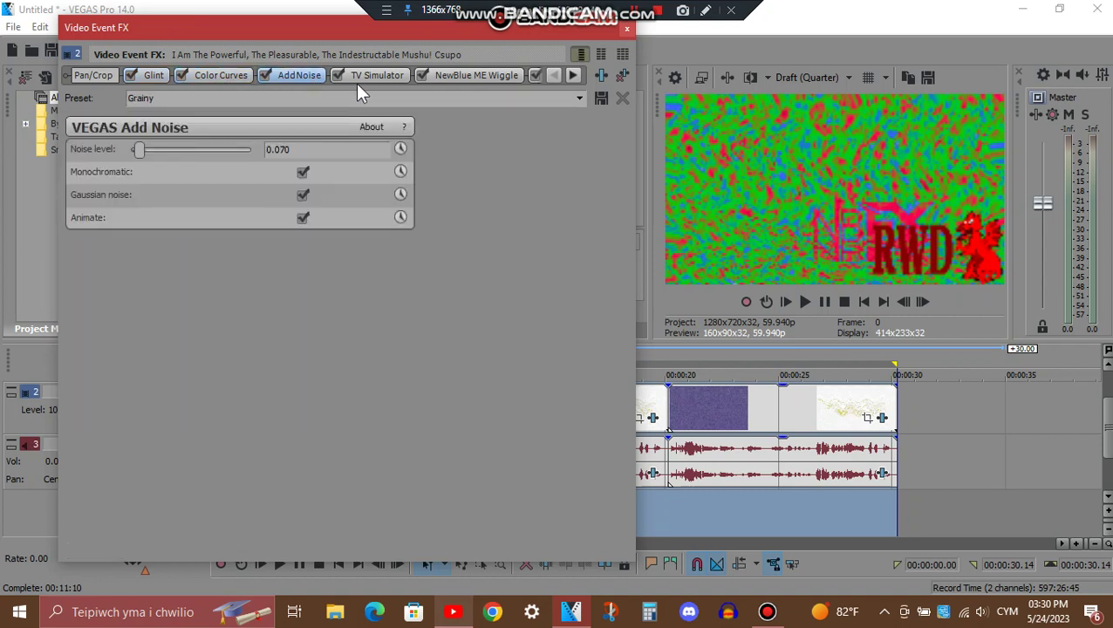
left_click(393, 79)
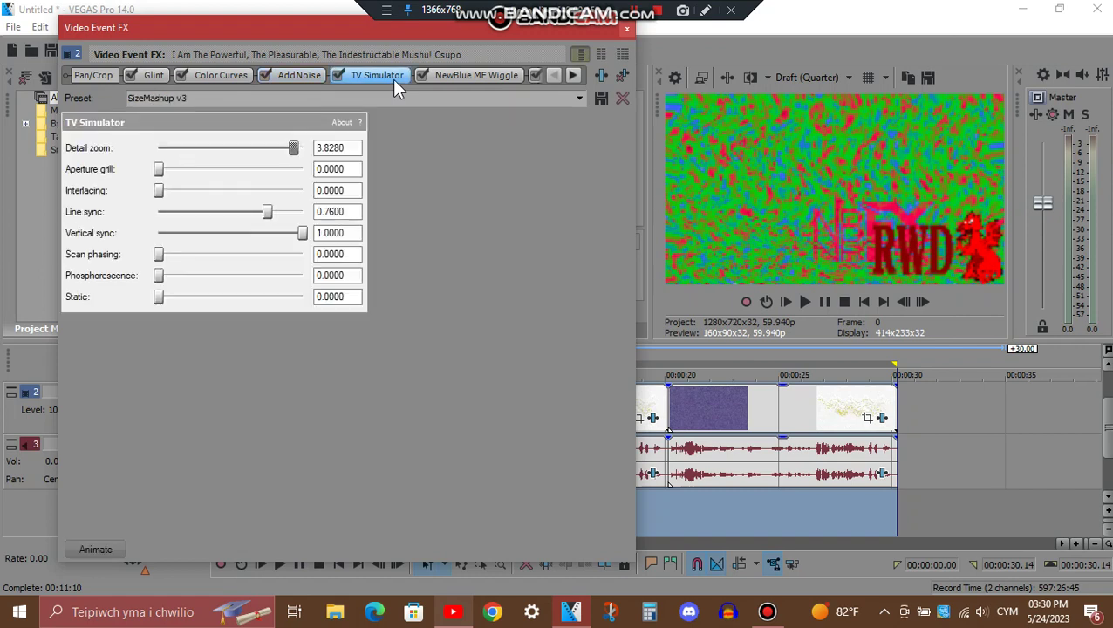
Step: Go through the settings of the three NewBlue ME Wiggle effects in the video event's chain
left_click(508, 74)
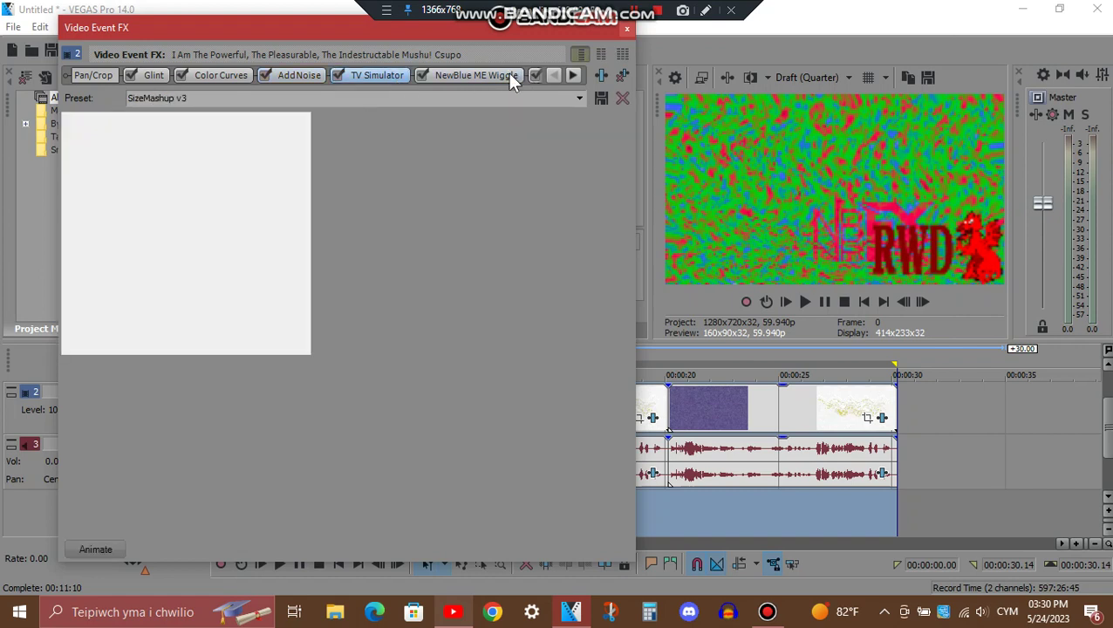
left_click(573, 75)
left_click(574, 75)
left_click(403, 77)
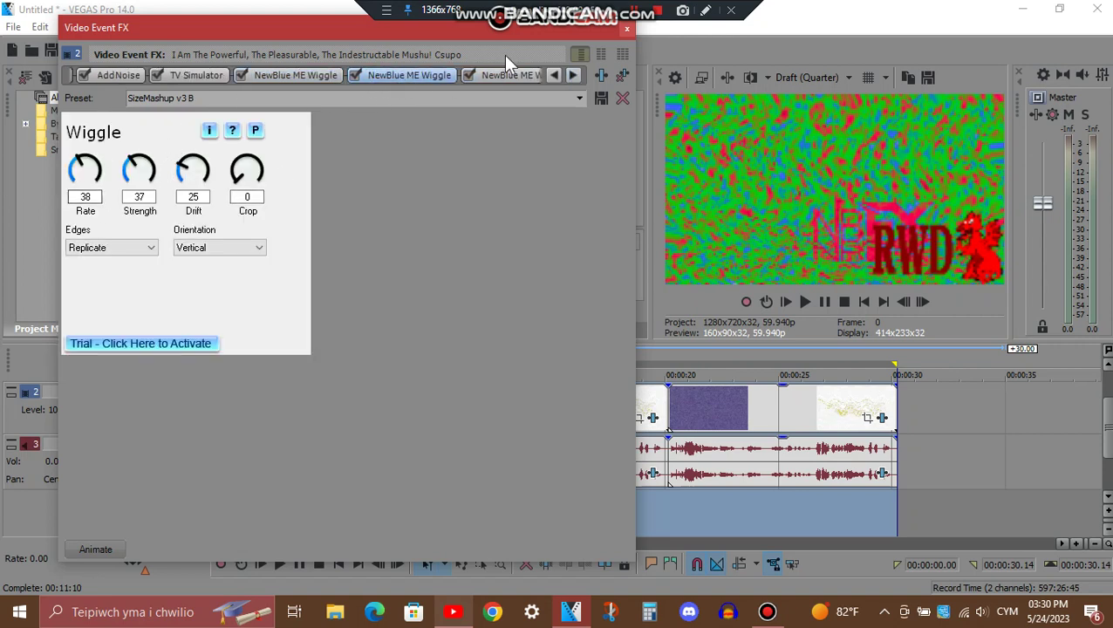
left_click(574, 75)
left_click(575, 75)
left_click(357, 75)
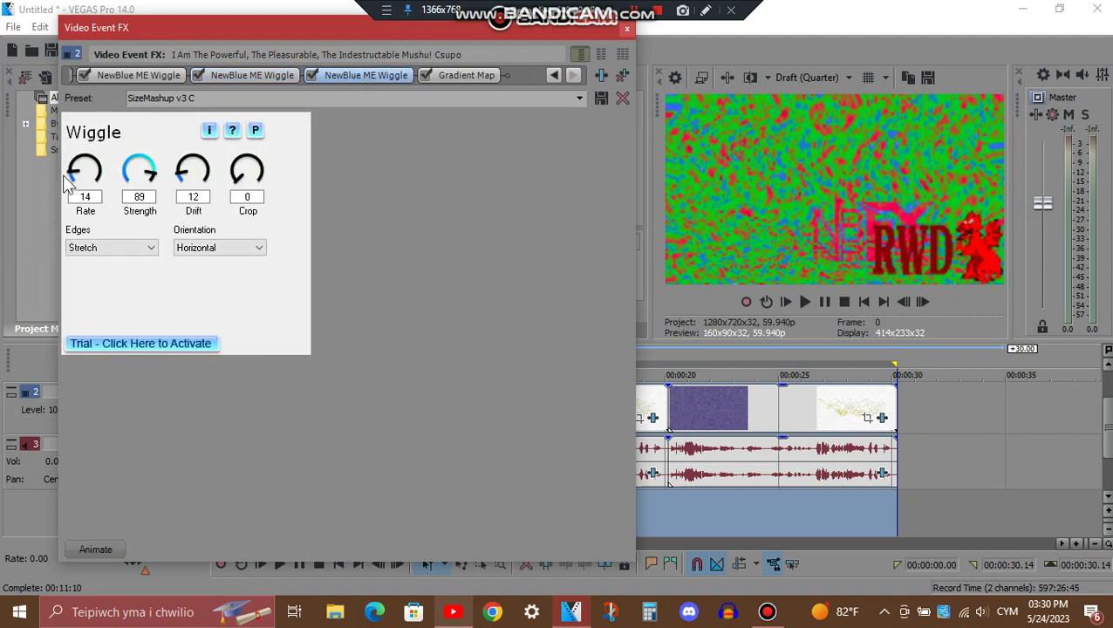
Step: Examine the colour of each control point in the video event's Gradient Map, and close the video effects window
left_click(454, 75)
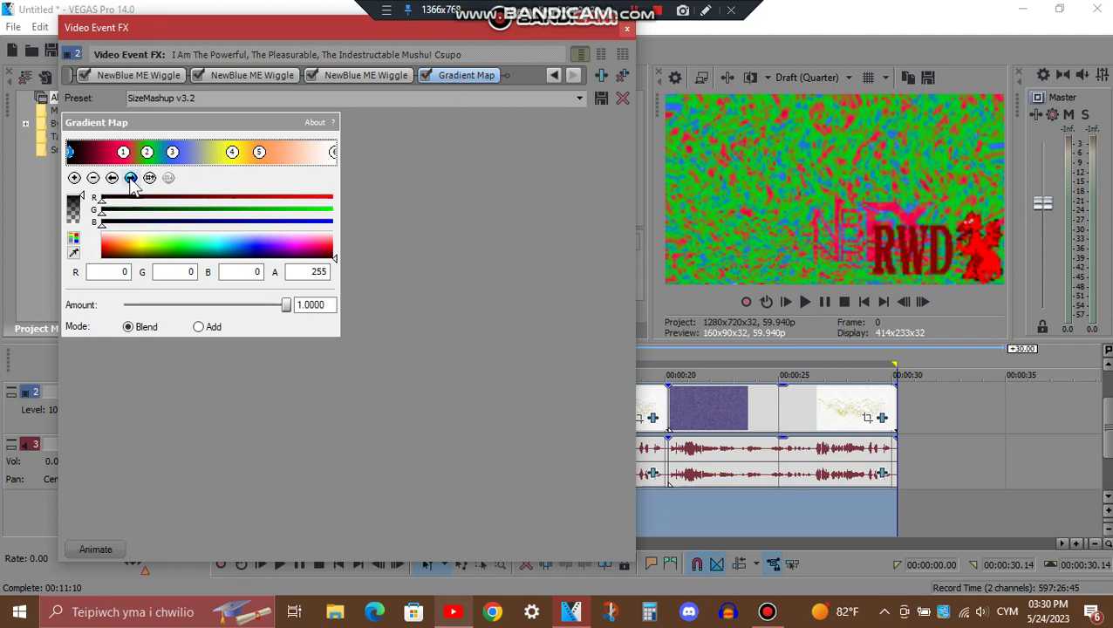
left_click(131, 178)
left_click(131, 179)
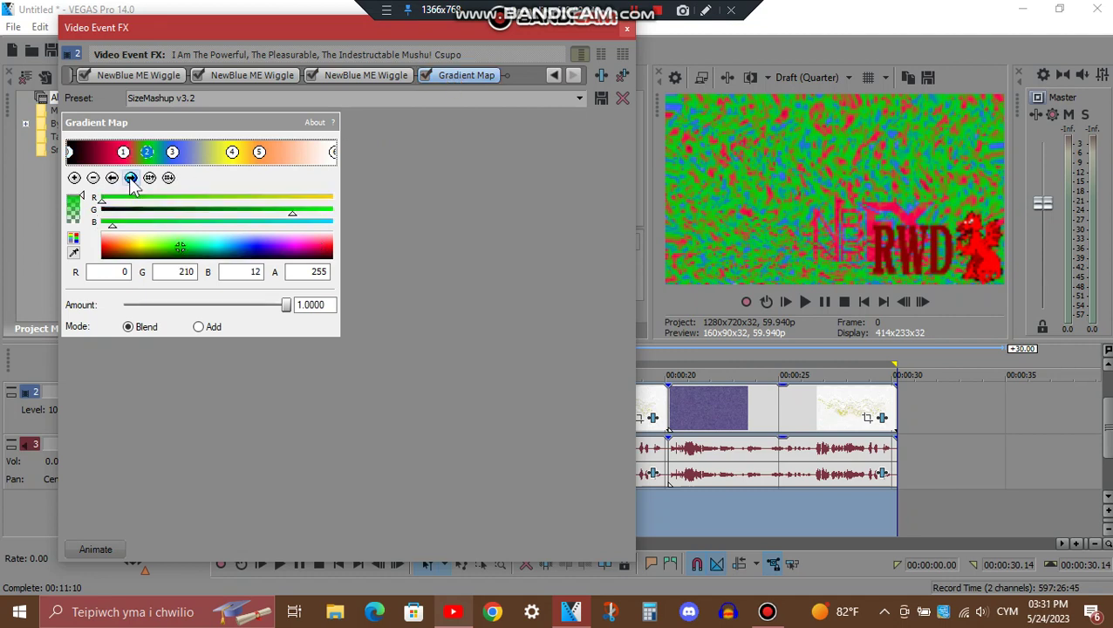
left_click(131, 179)
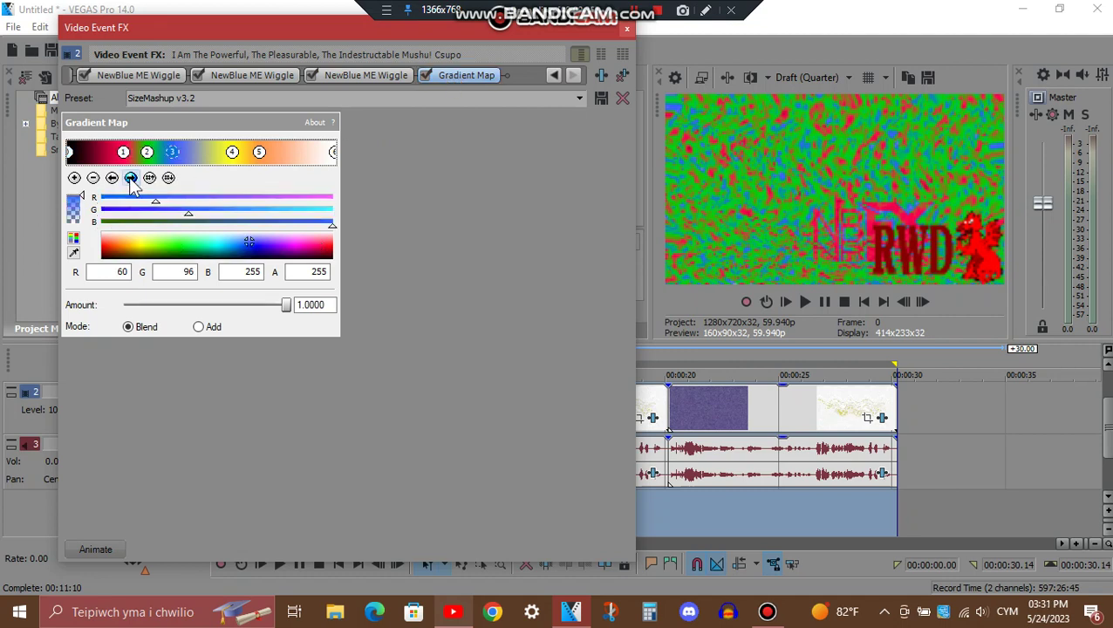
left_click(131, 179)
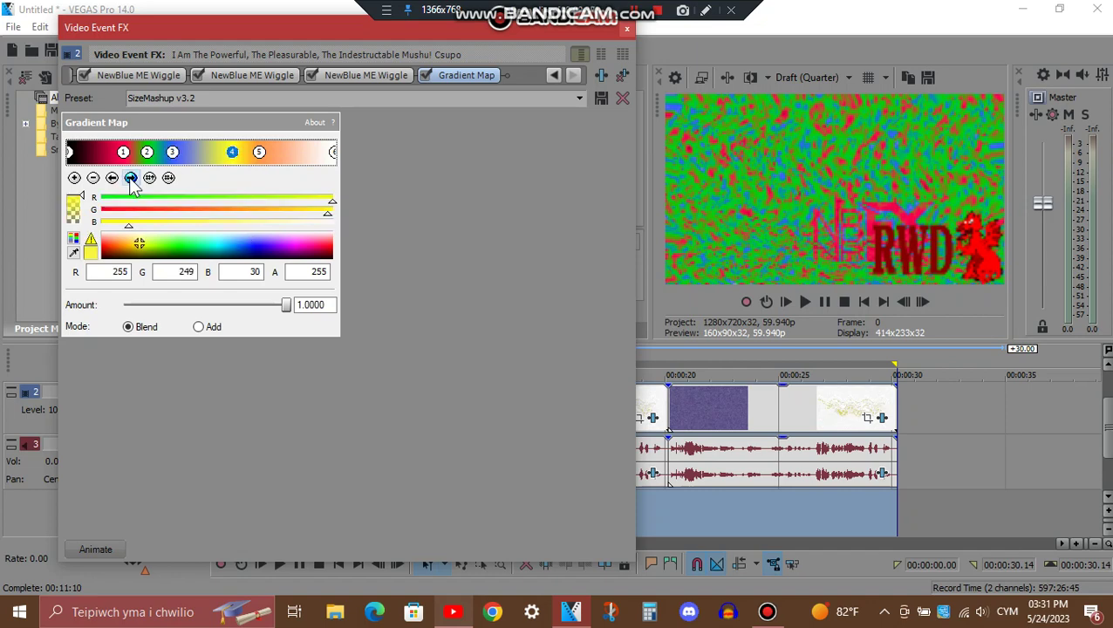
left_click(131, 179)
left_click(131, 179)
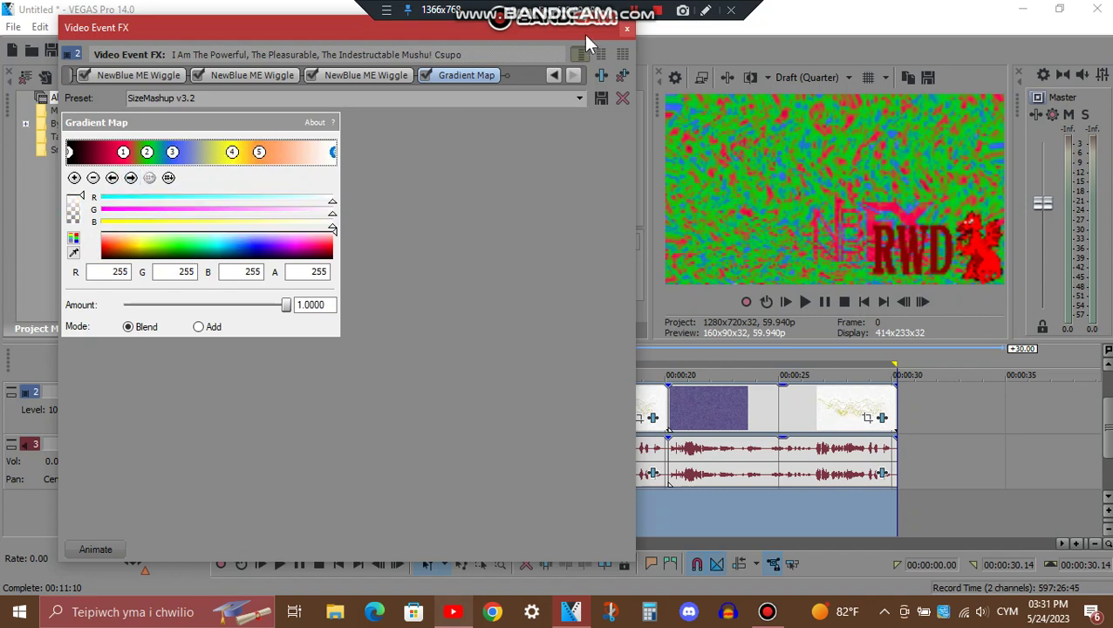
left_click(625, 30)
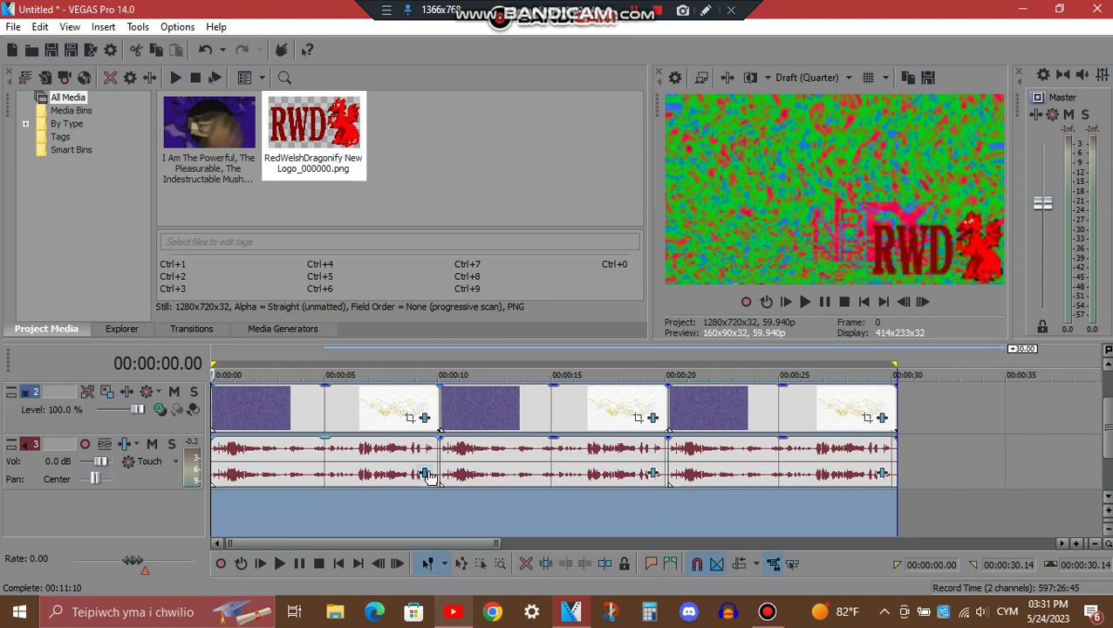
Step: Open the first audio event's effects and review Orange Vocoder, ERZATZ, ExpressFX Flange/Wah-Wah, Chorus and ExpressFX Equalization
left_click(426, 474)
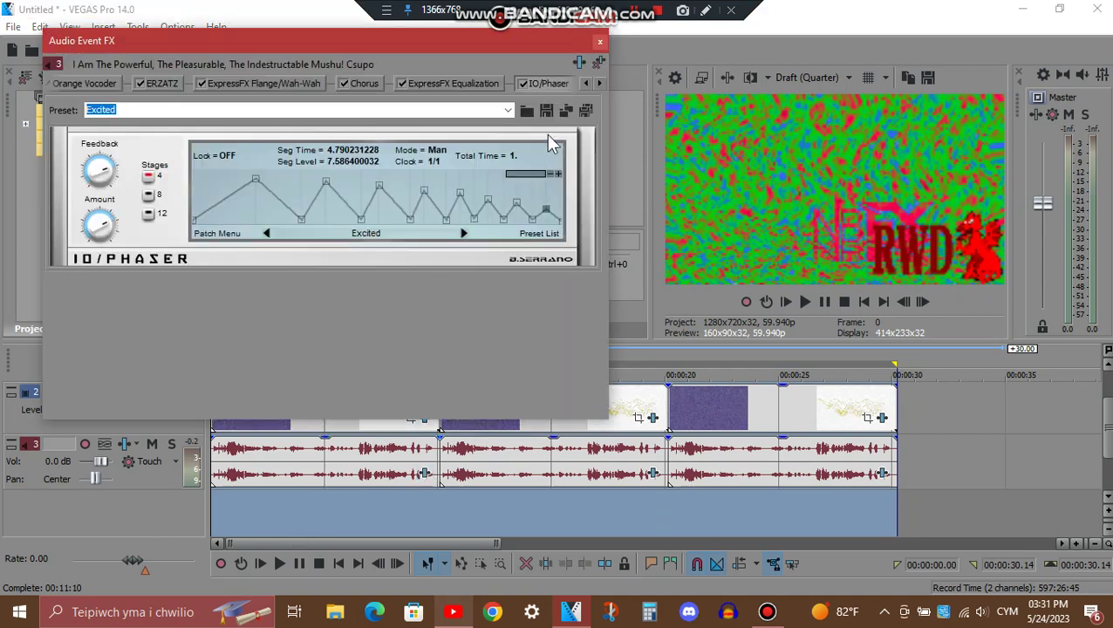
left_click(586, 83)
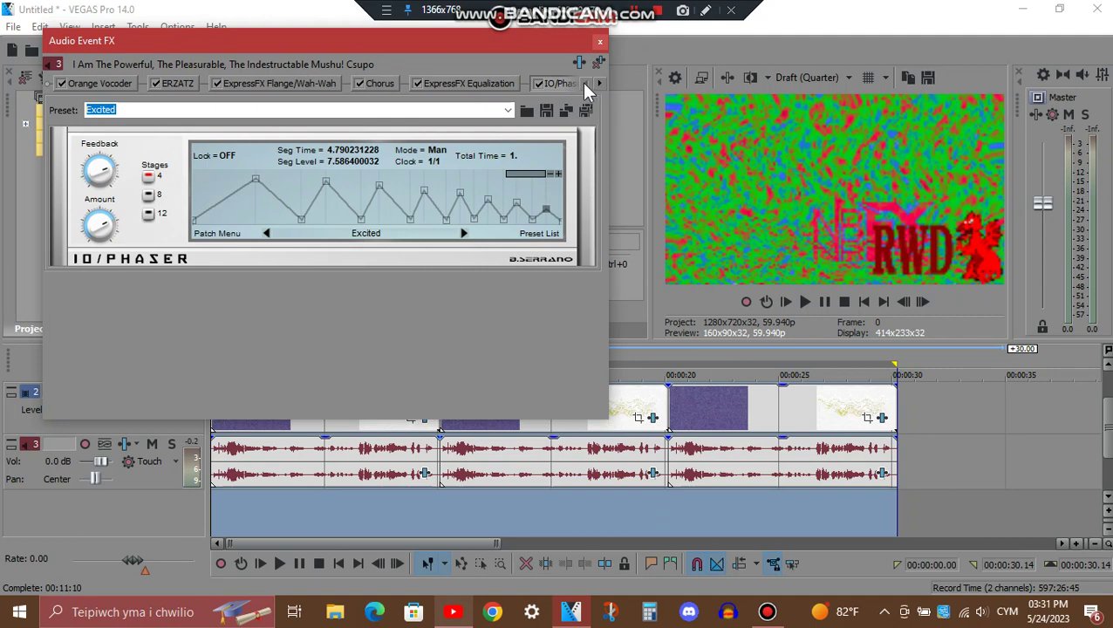
left_click(100, 84)
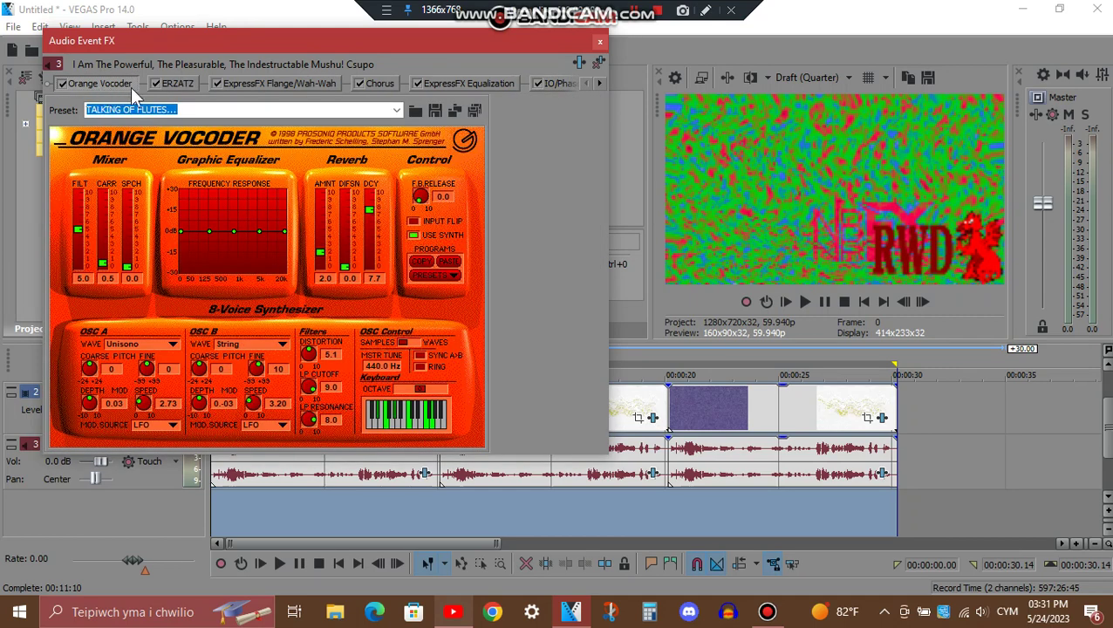
left_click(179, 87)
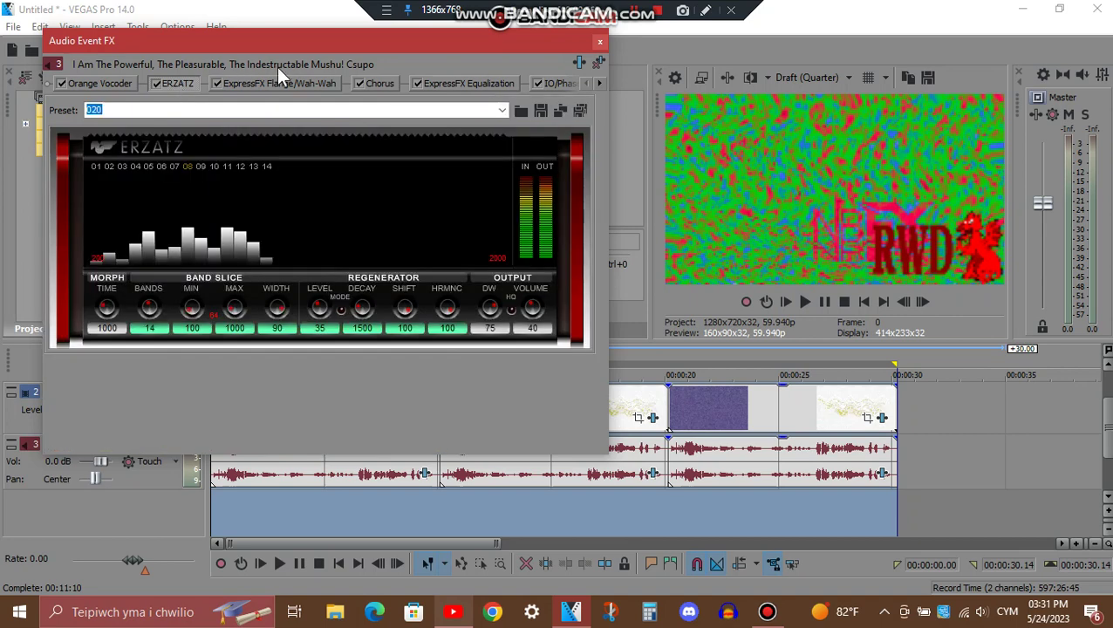
left_click(290, 83)
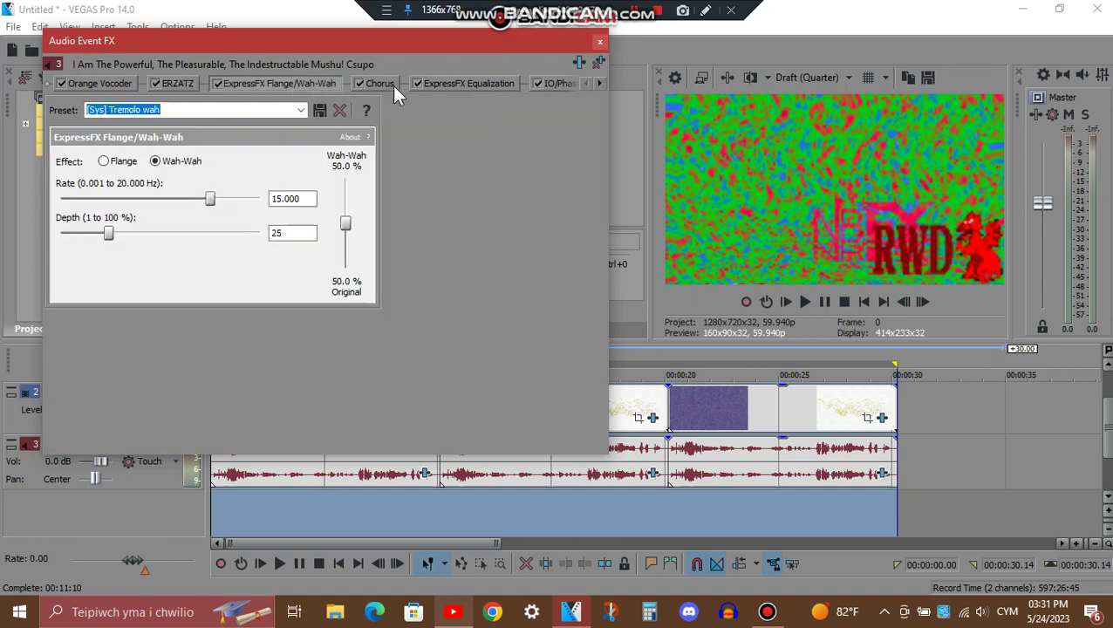
left_click(387, 83)
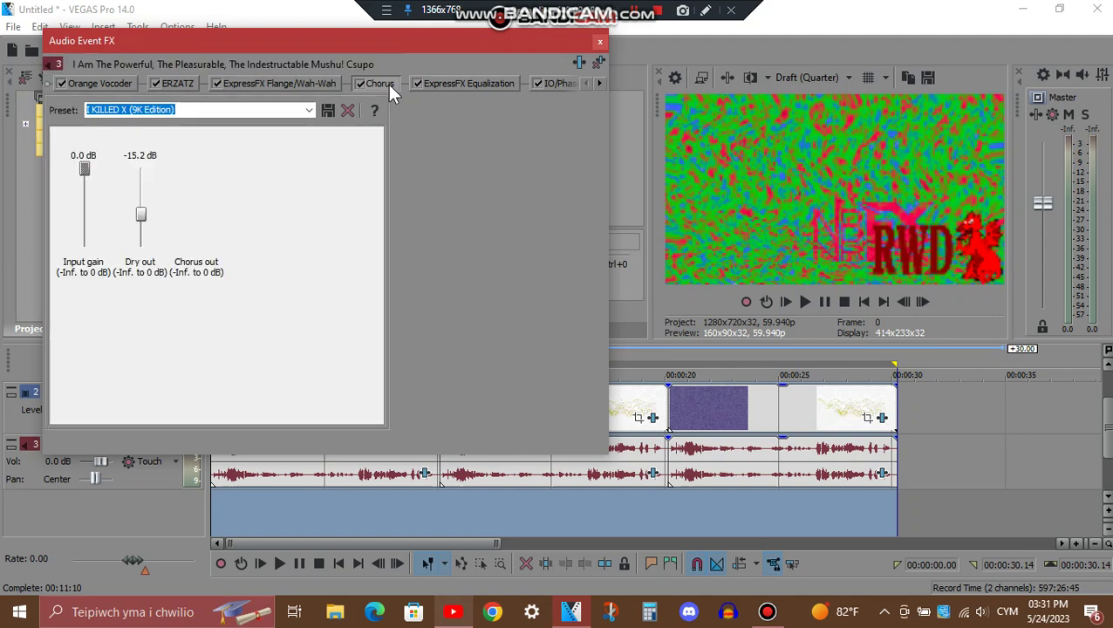
left_click(472, 85)
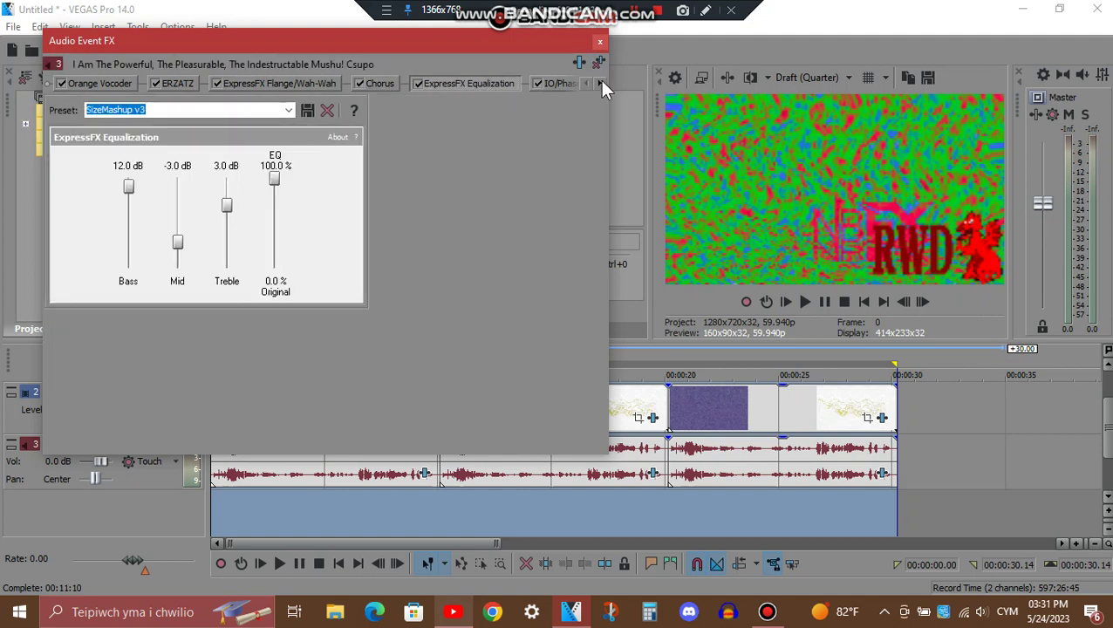
Step: Review the IO/Phaser and IL Vocodex settings of the audio event, including the Vocodex keyboard notes
left_click(600, 83)
left_click(452, 84)
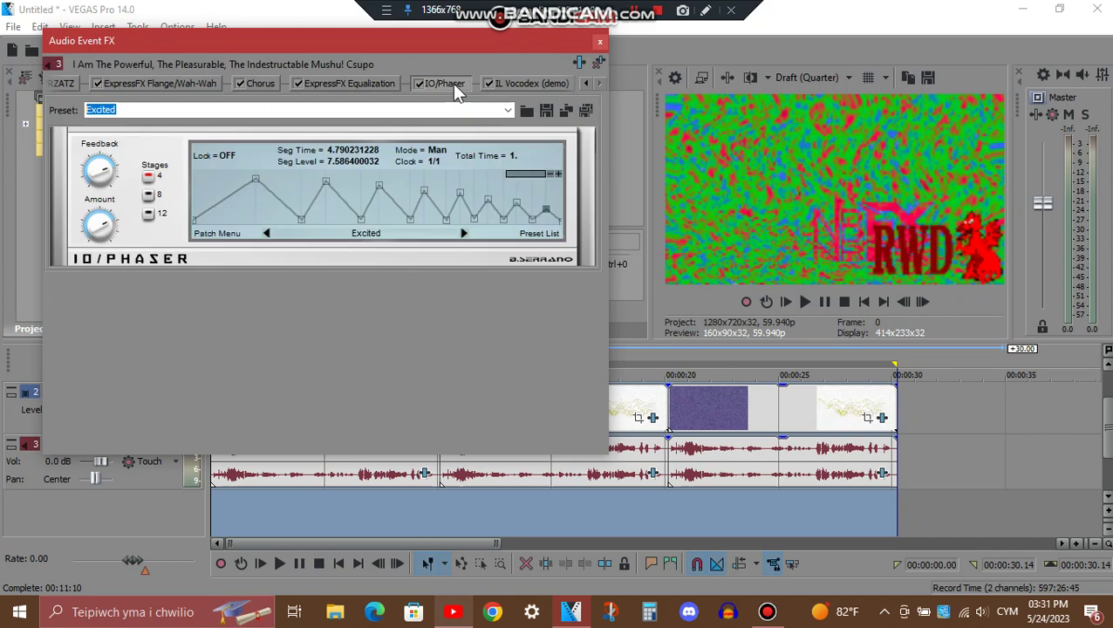
left_click(559, 83)
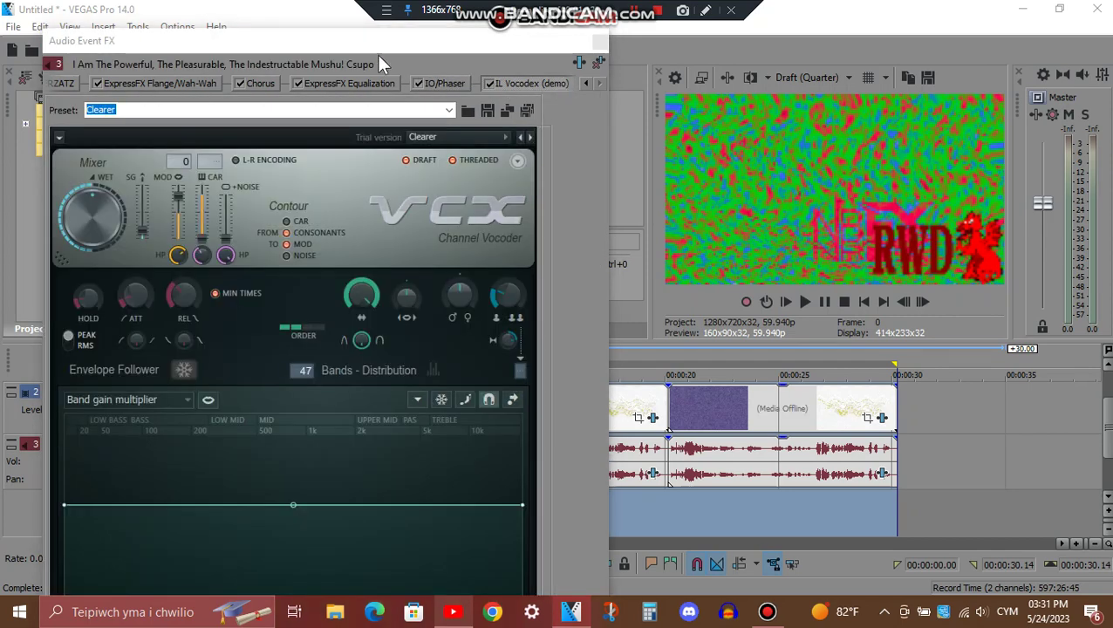
left_click_drag(347, 40, 325, 63)
left_click_drag(520, 230, 534, 385)
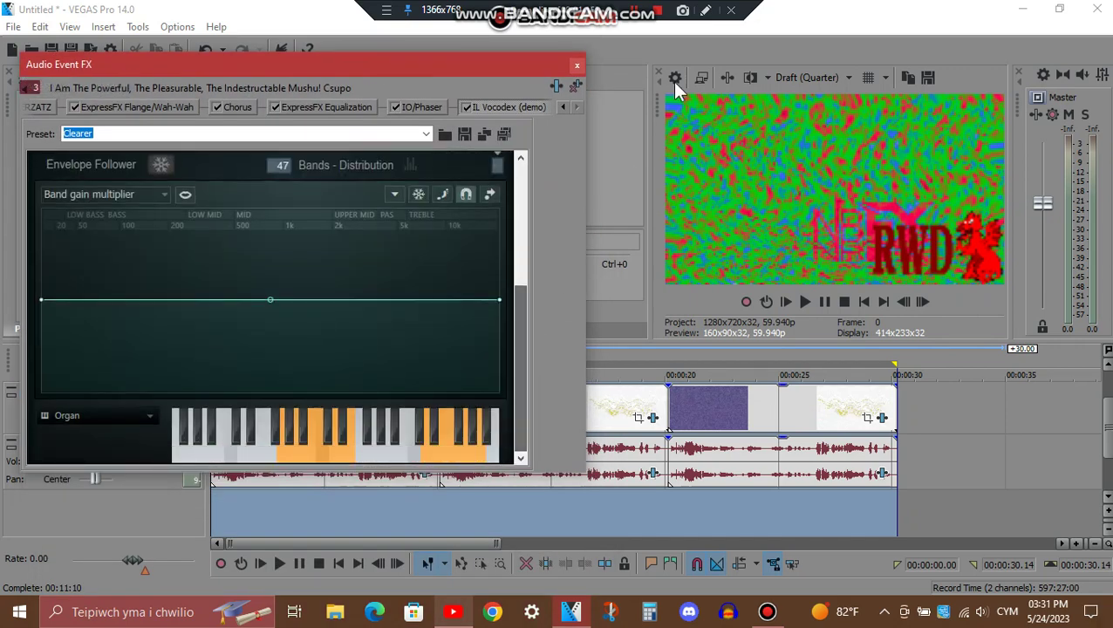
Step: Using Bandicam's drawing tools, place an on-screen text note over the video preview reading "I will only show the IL Vocodex keys for the others,"
left_click(705, 11)
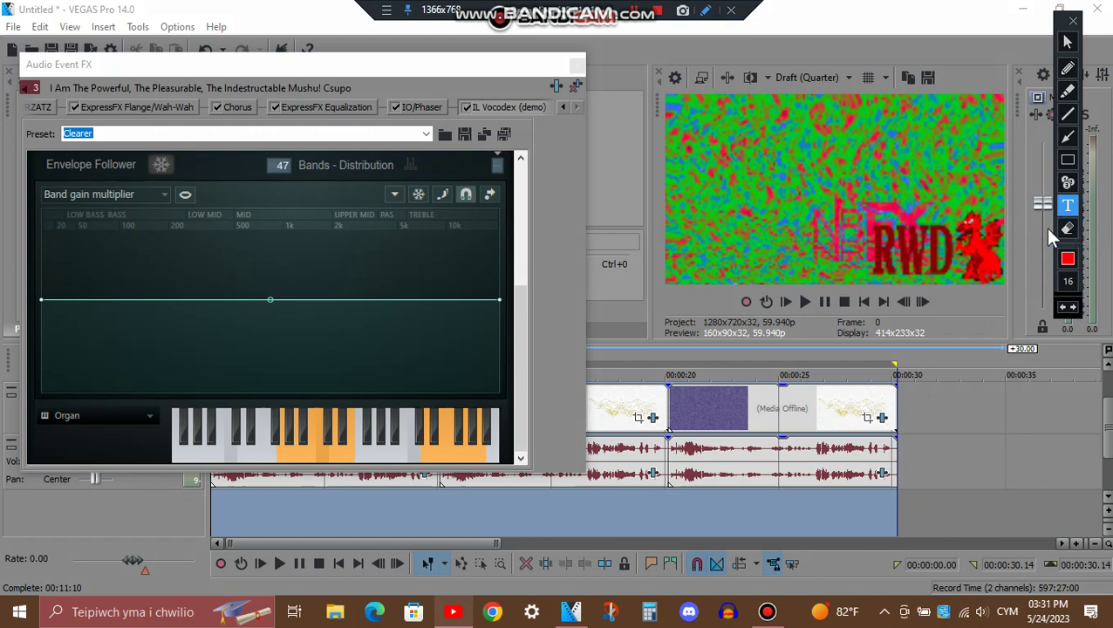
left_click(641, 209)
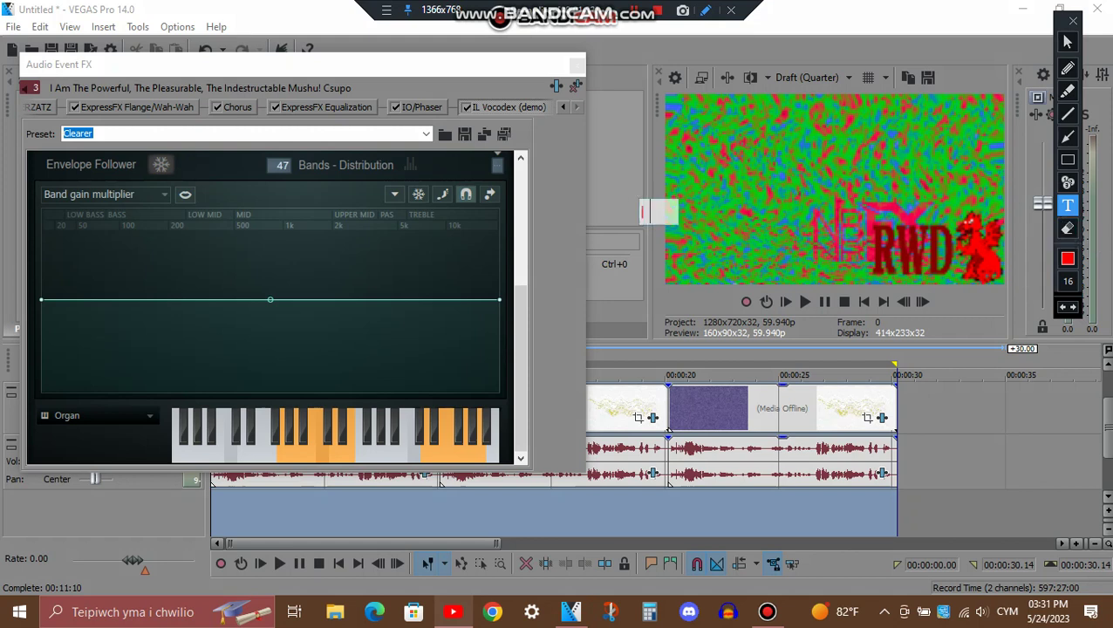
type("will only")
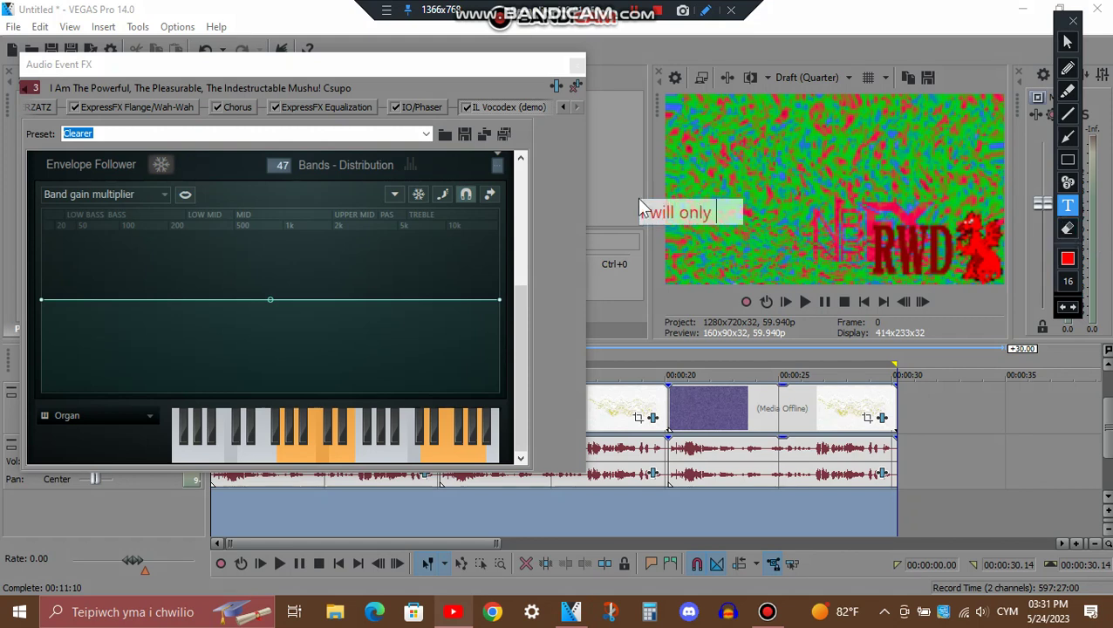
type(" show the IL ")
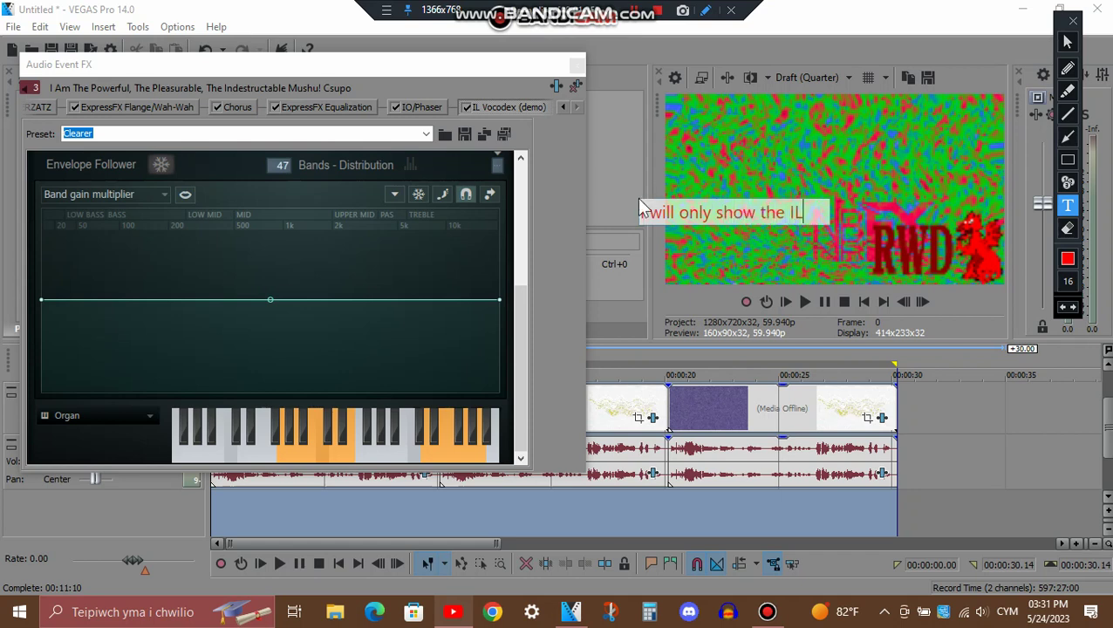
type("Vocodex")
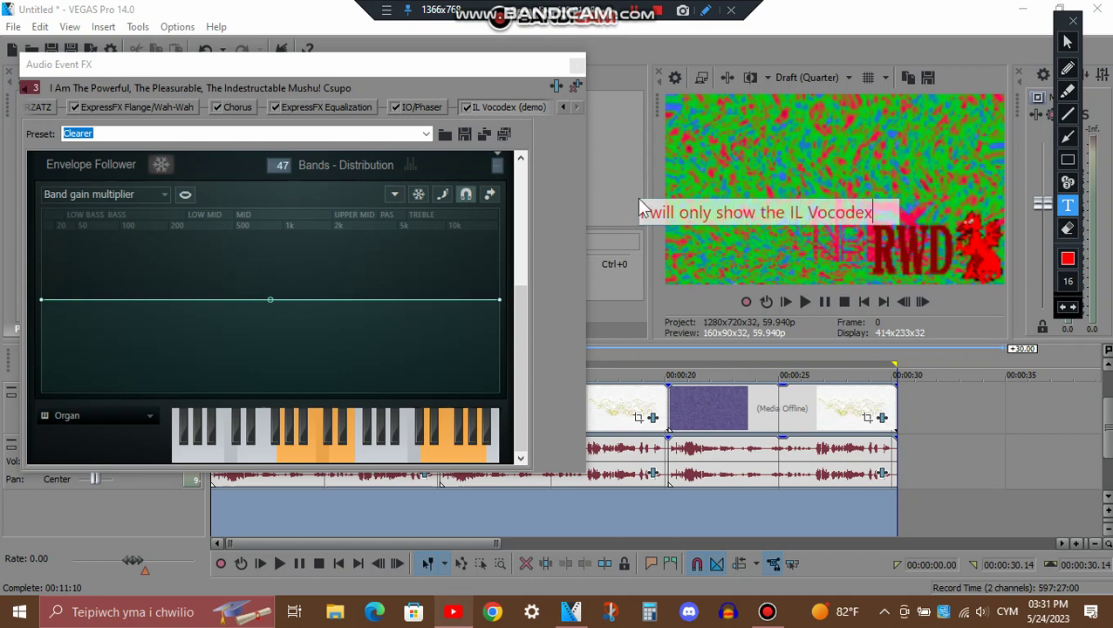
type(" keys for")
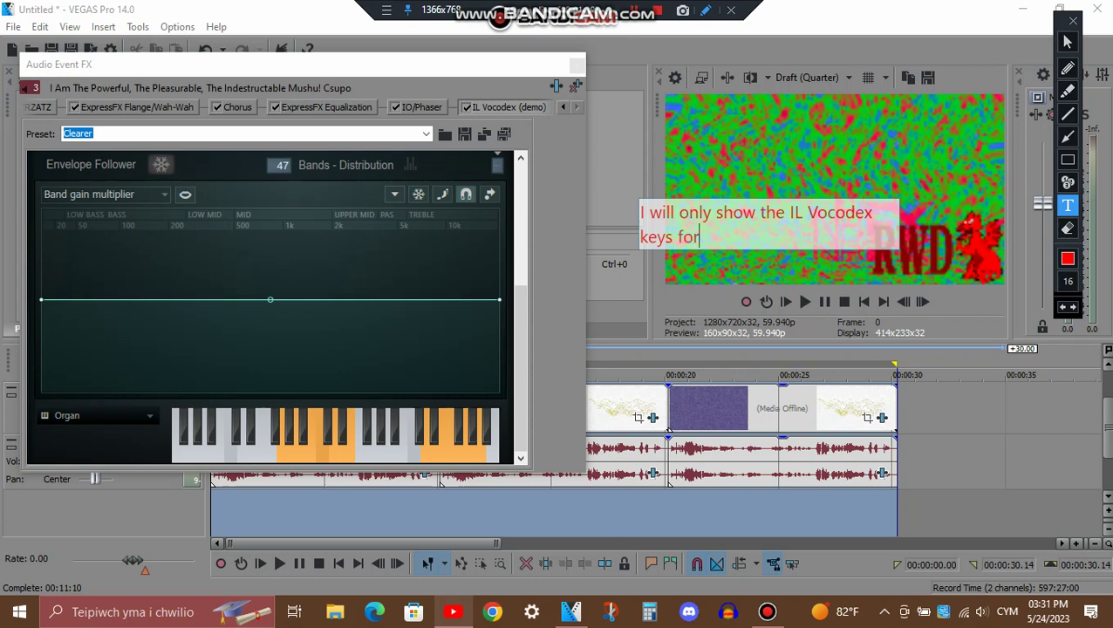
type(" the to")
key("BackSpace")
key("BackSpace")
type("others,")
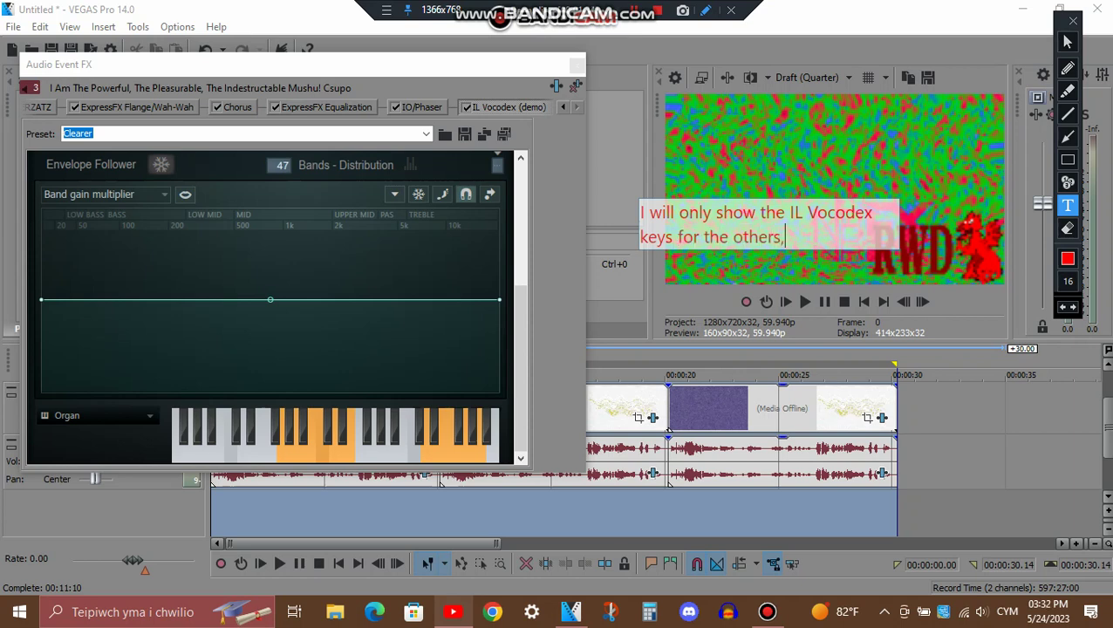
Step: Finish the on-screen note with "because the other audio fx are the same, it's just the Vocodex keys are different", and close the drawing tools and effects window
type(" because the ")
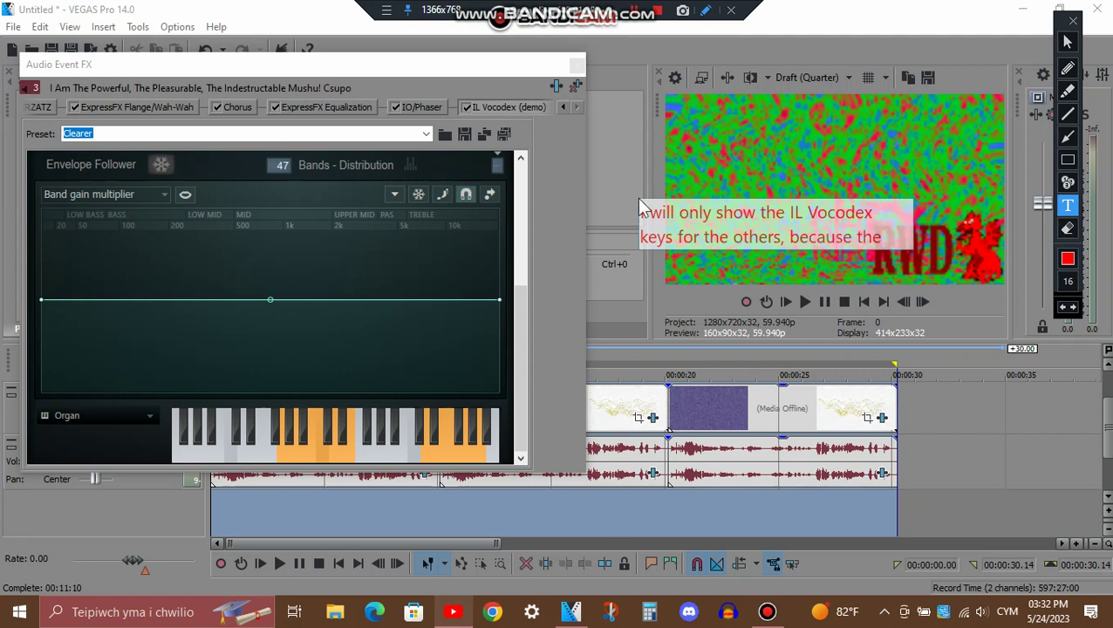
type("other")
key("Return")
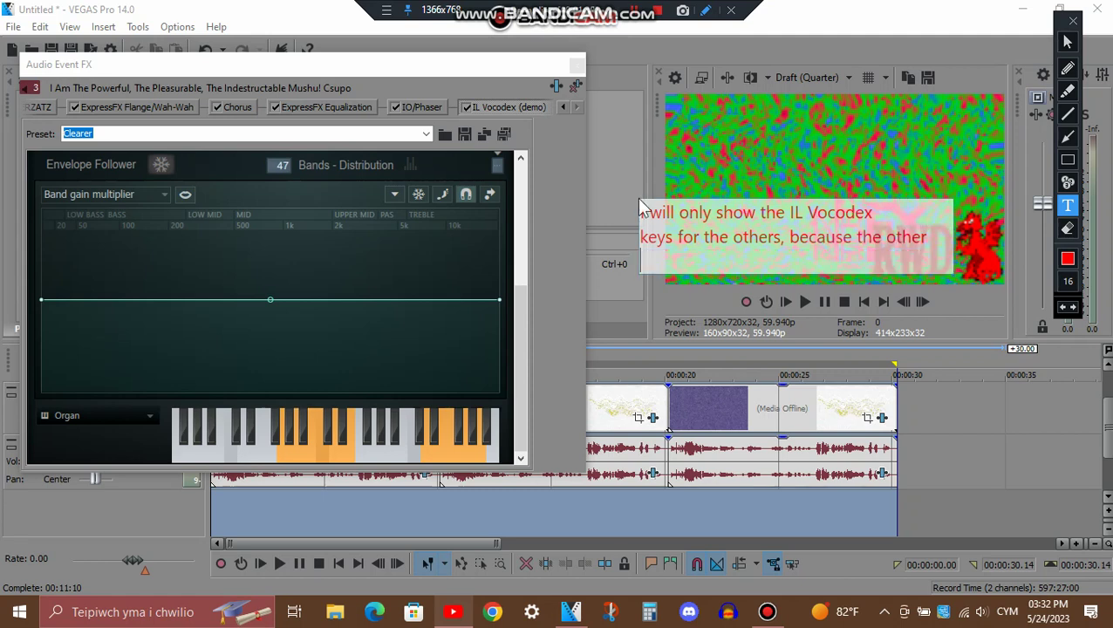
type("audio fx are")
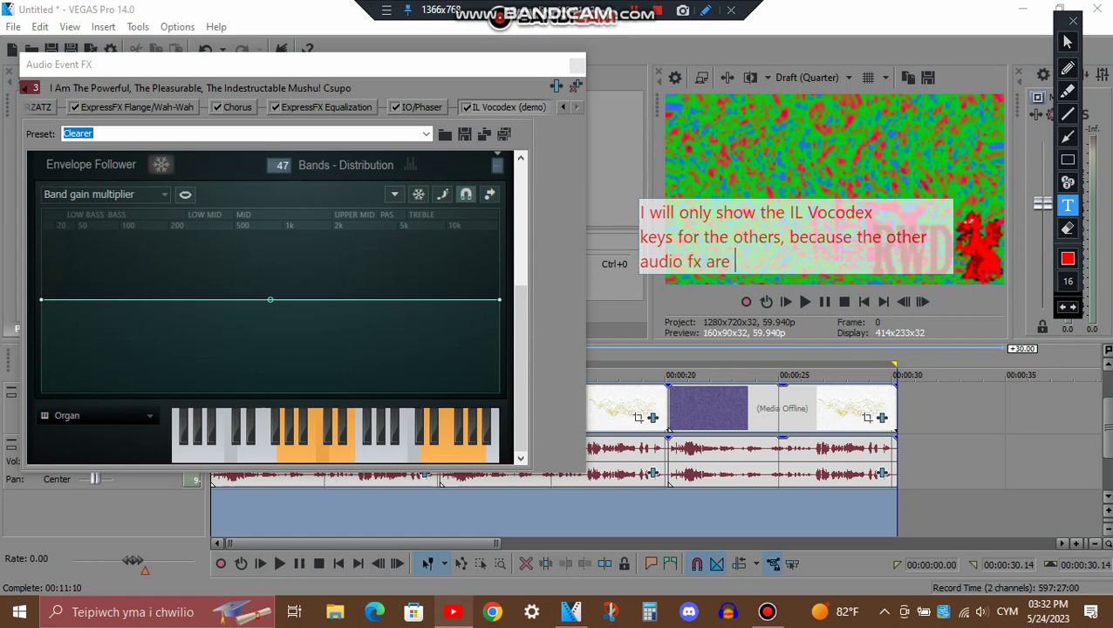
type(" the same, ")
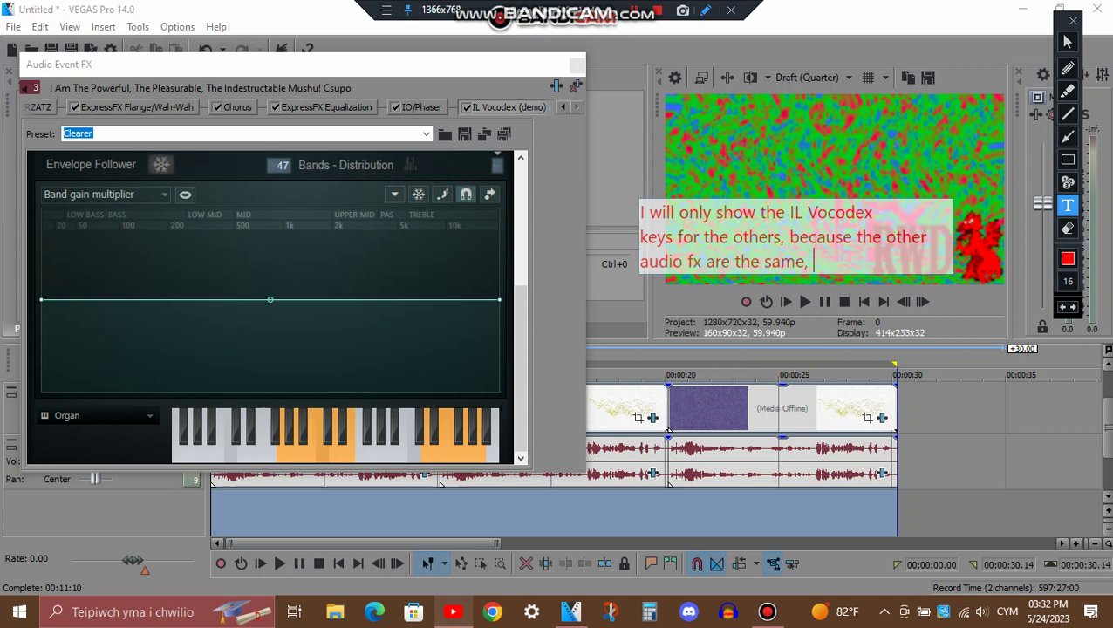
type("it's just the ")
type("V")
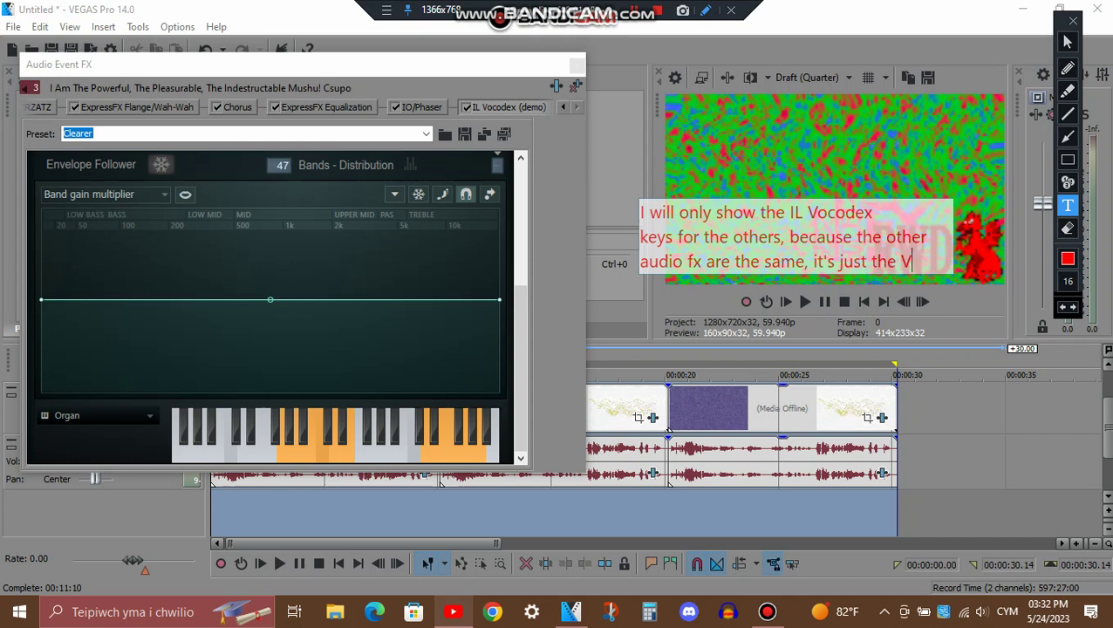
type("ocodex k")
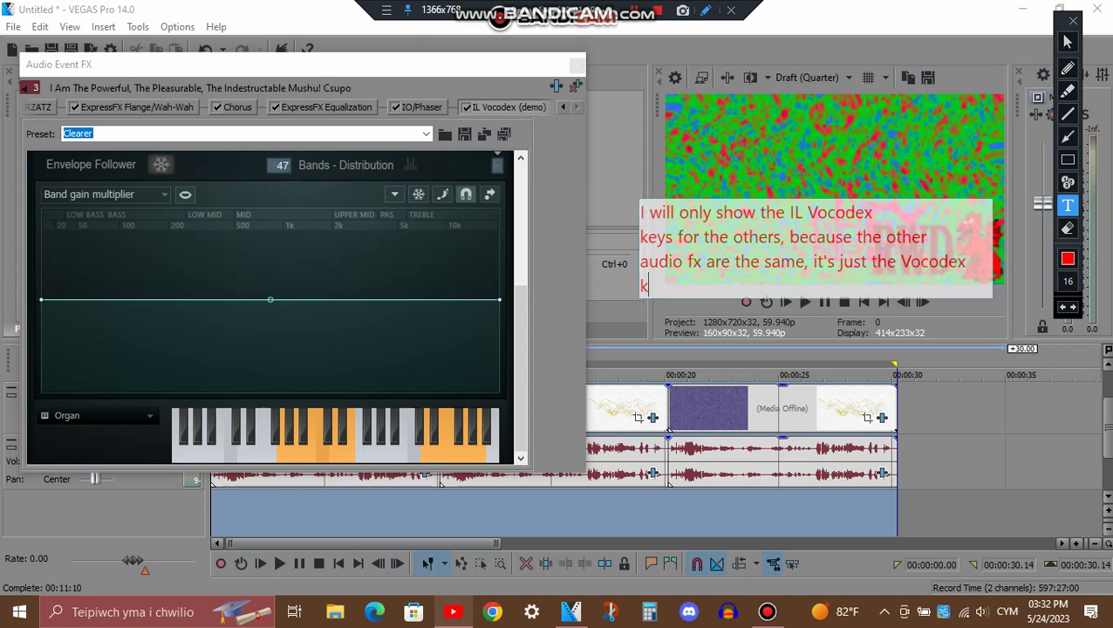
type("eys are different")
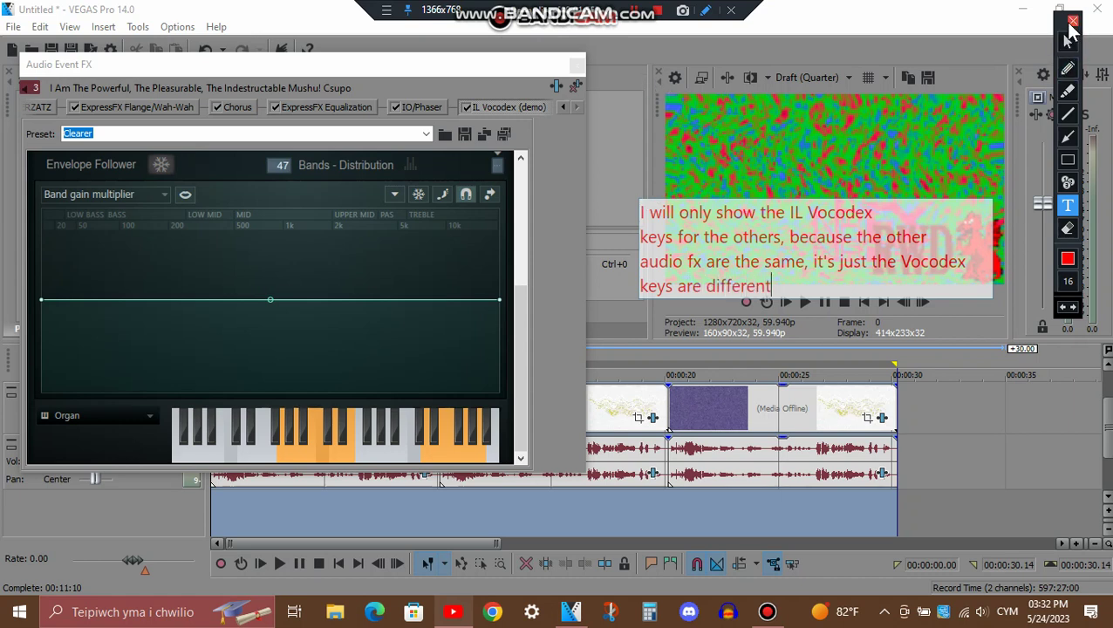
left_click(1073, 21)
left_click(576, 67)
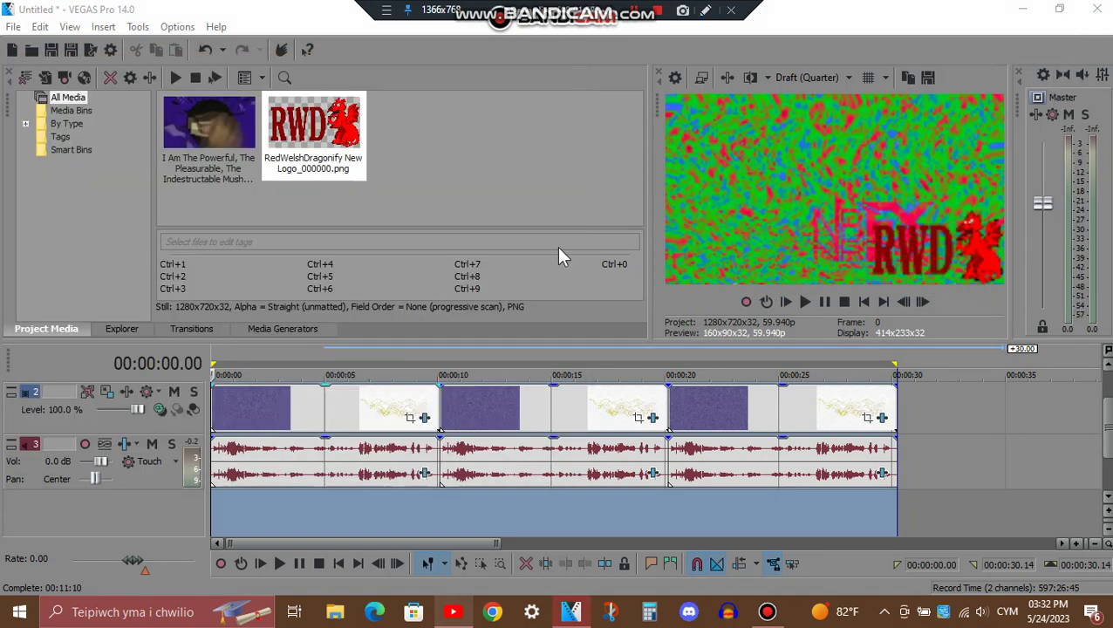
Step: Open the second video event's effects and review Glint, Color Curves, Add Noise and TV Simulator
left_click(503, 408)
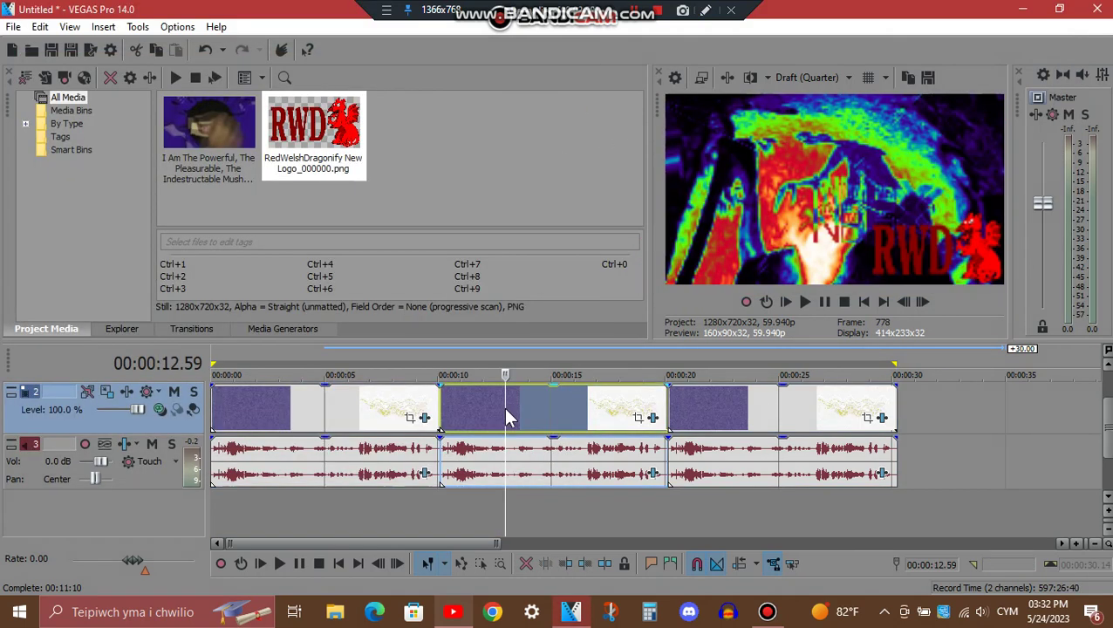
left_click(654, 418)
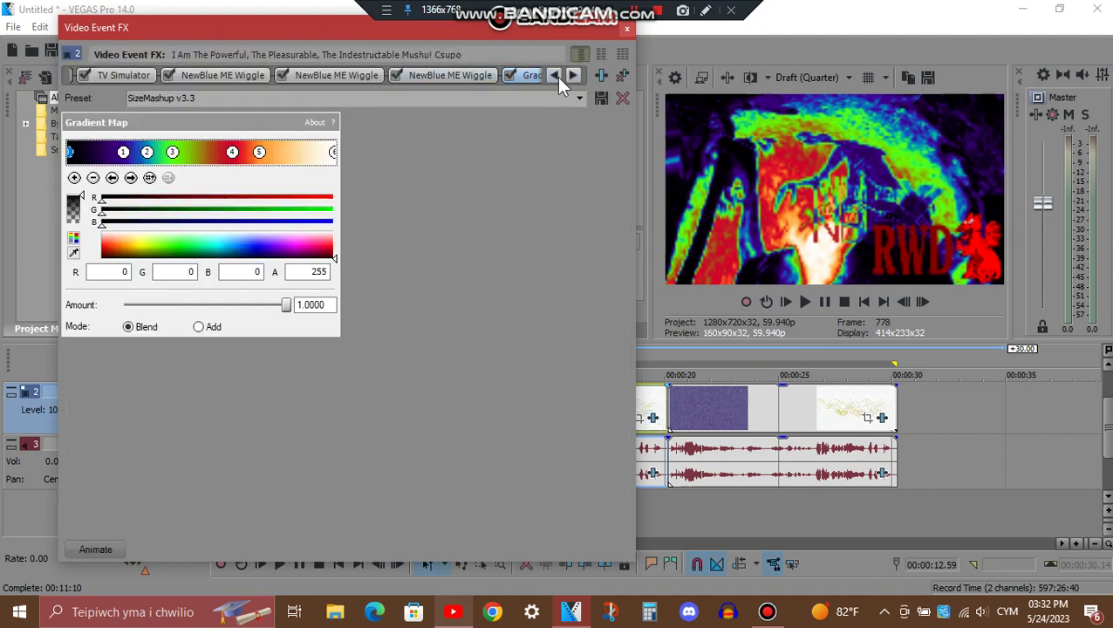
left_click(555, 76)
left_click(555, 76)
left_click(555, 75)
left_click(554, 76)
left_click(155, 78)
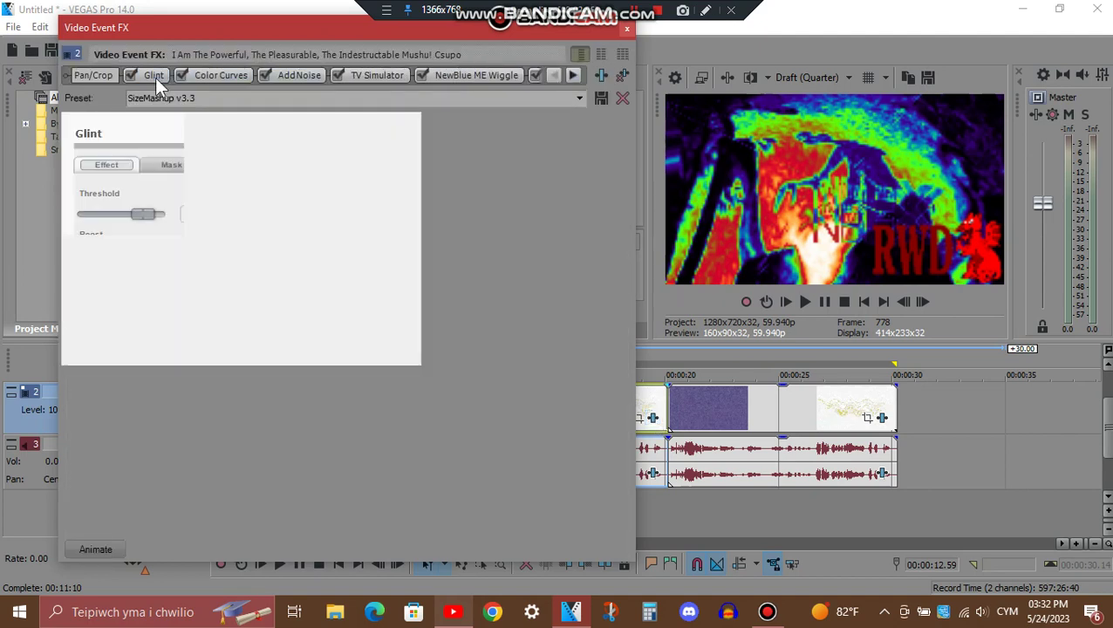
left_click(234, 77)
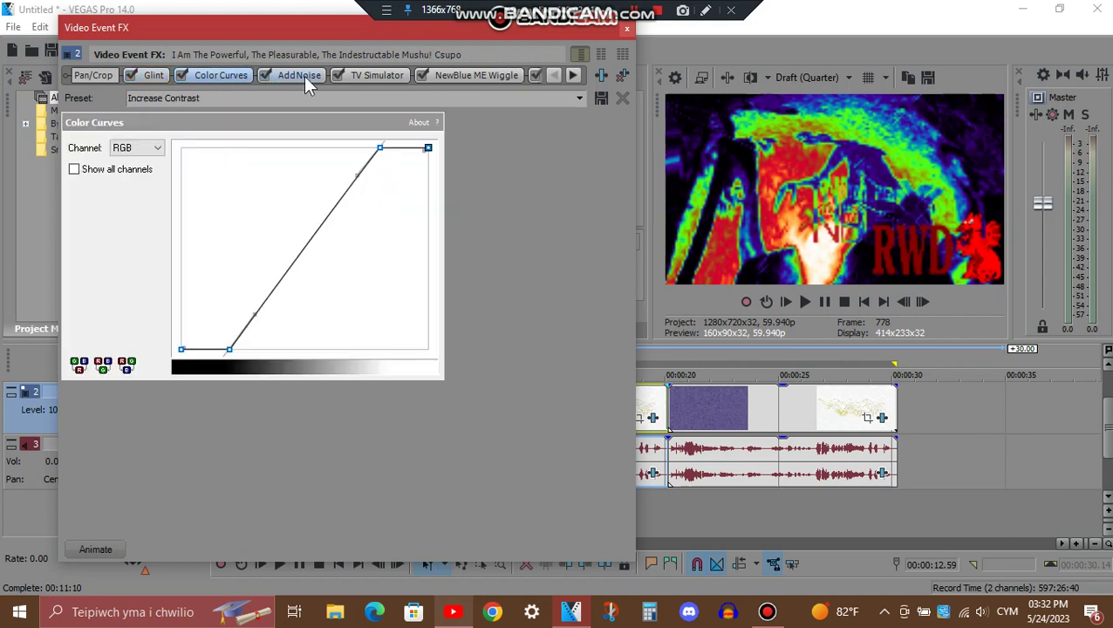
left_click(311, 76)
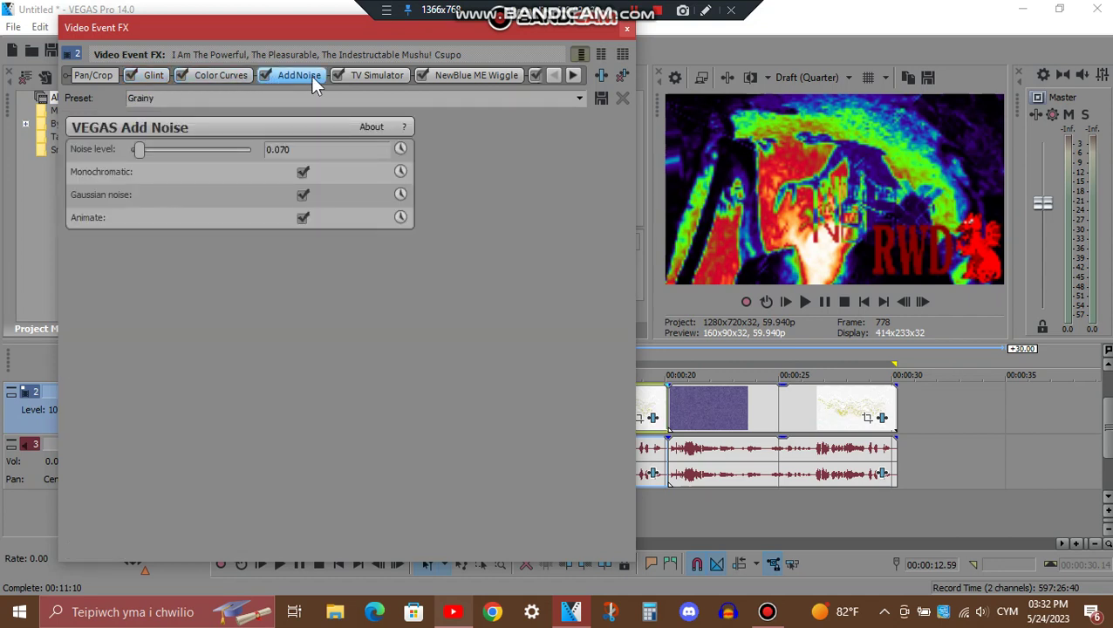
left_click(369, 75)
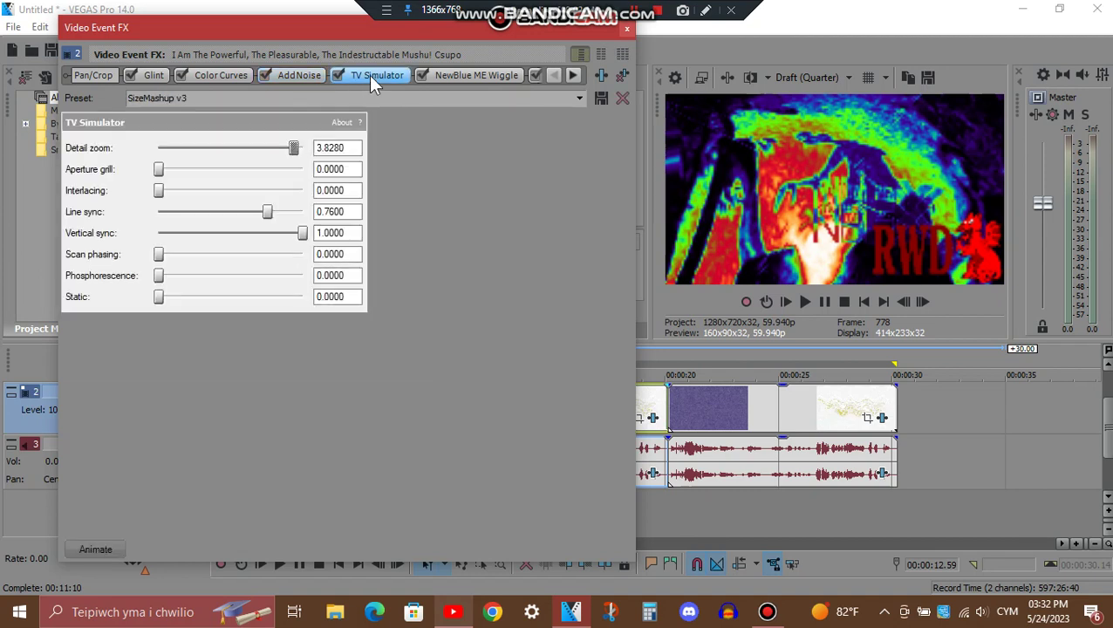
Step: Review the settings of all three NewBlue ME Wiggle effects on the second video event
left_click(478, 76)
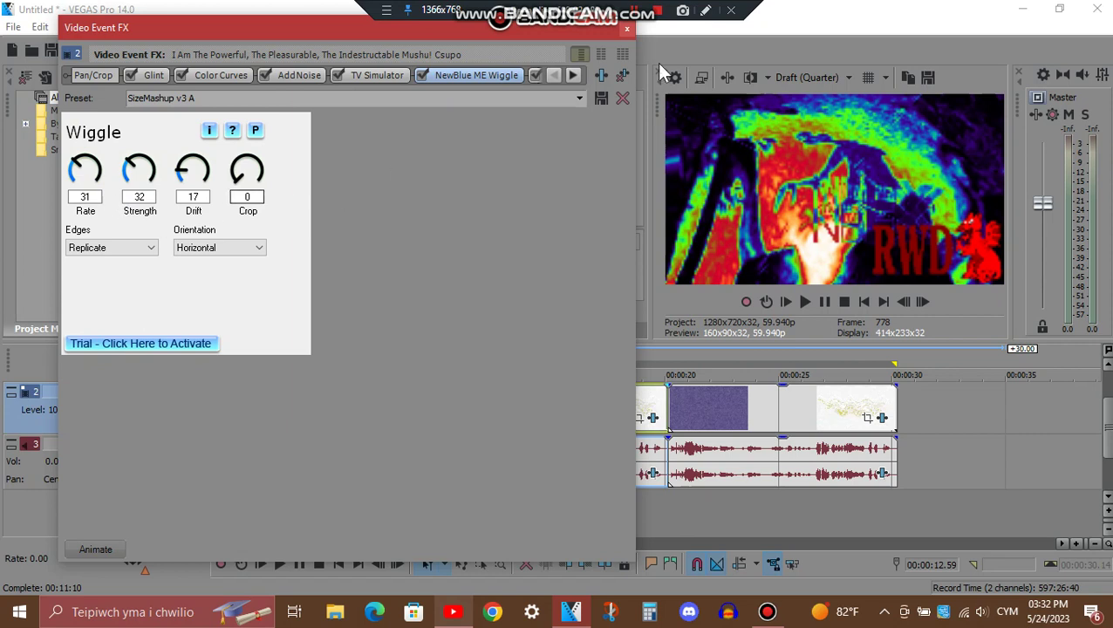
left_click(570, 77)
left_click(570, 77)
left_click(570, 77)
left_click(570, 76)
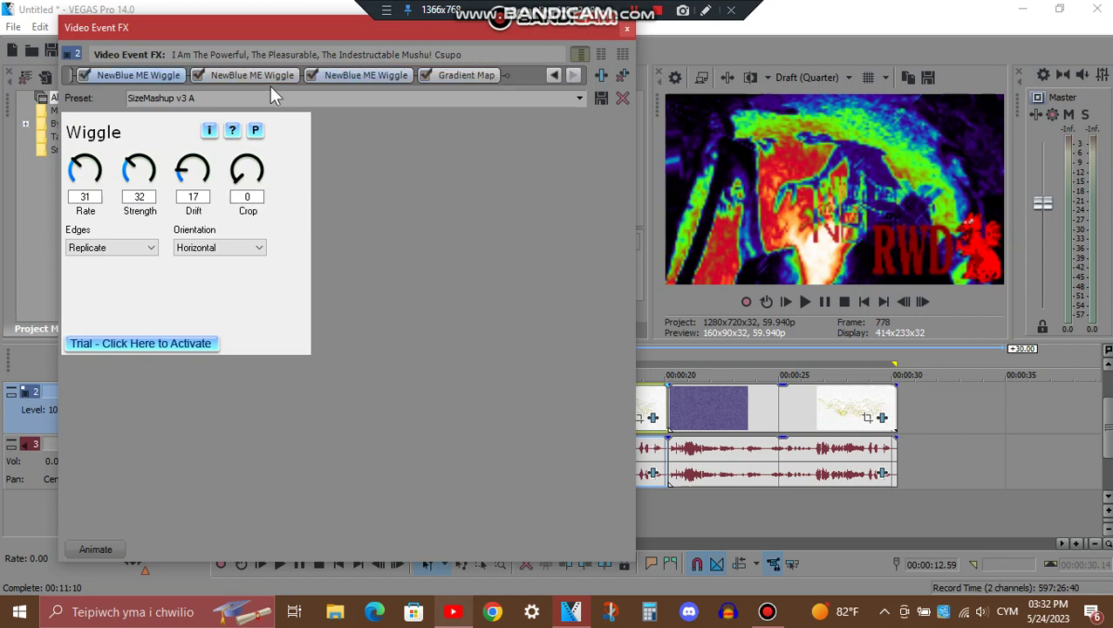
left_click(249, 74)
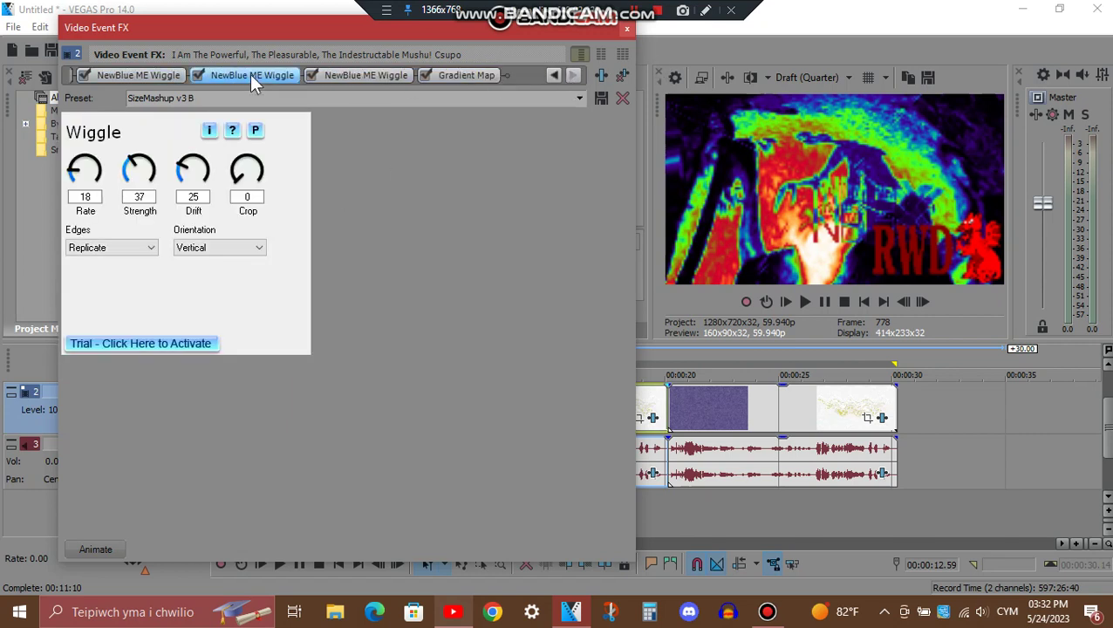
left_click(373, 75)
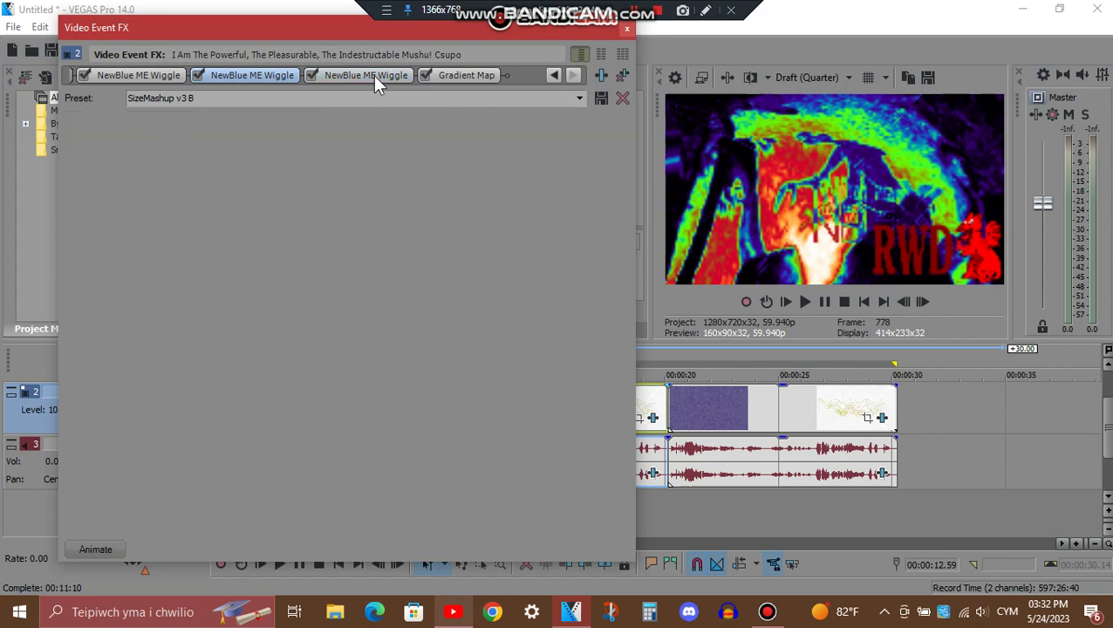
Step: Examine the colour of each control point in the second video event's Gradient Map, and close the video effects window
left_click(463, 76)
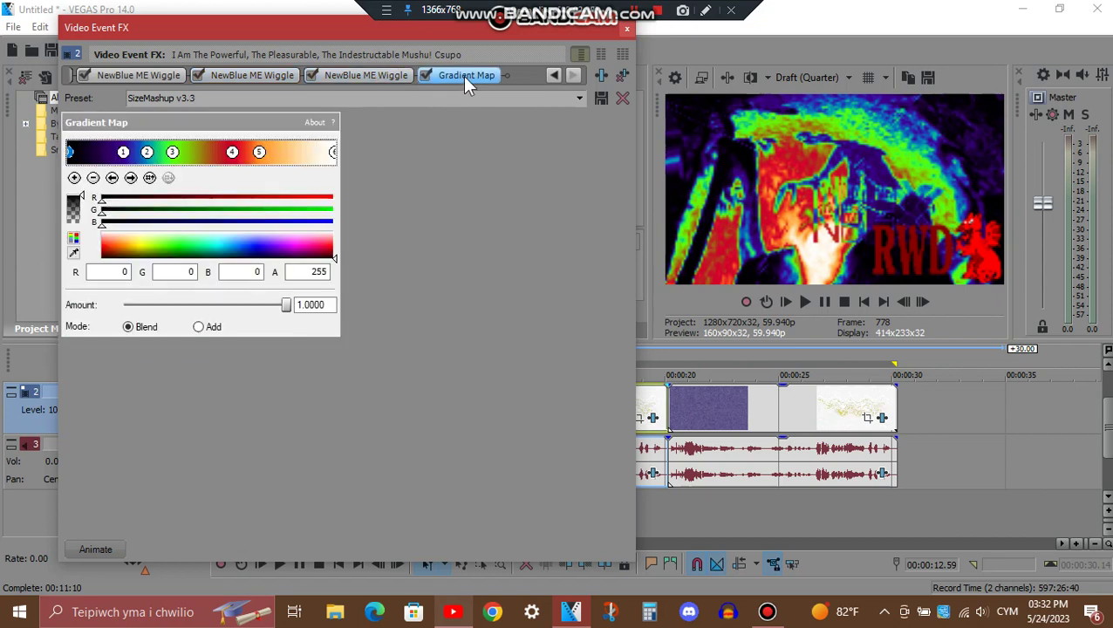
left_click(131, 179)
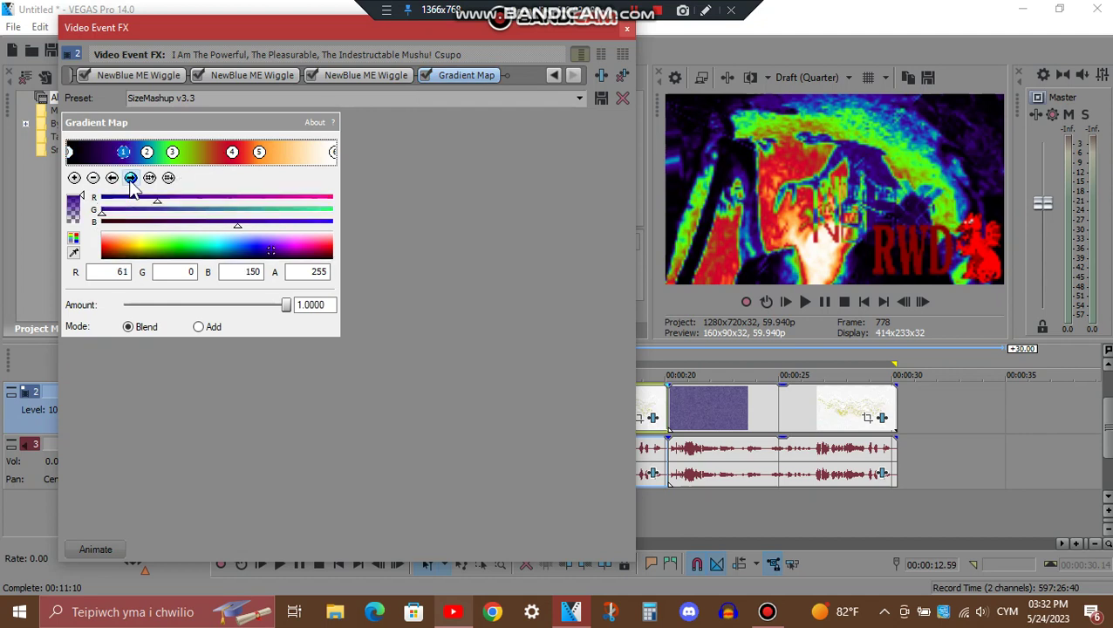
left_click(131, 179)
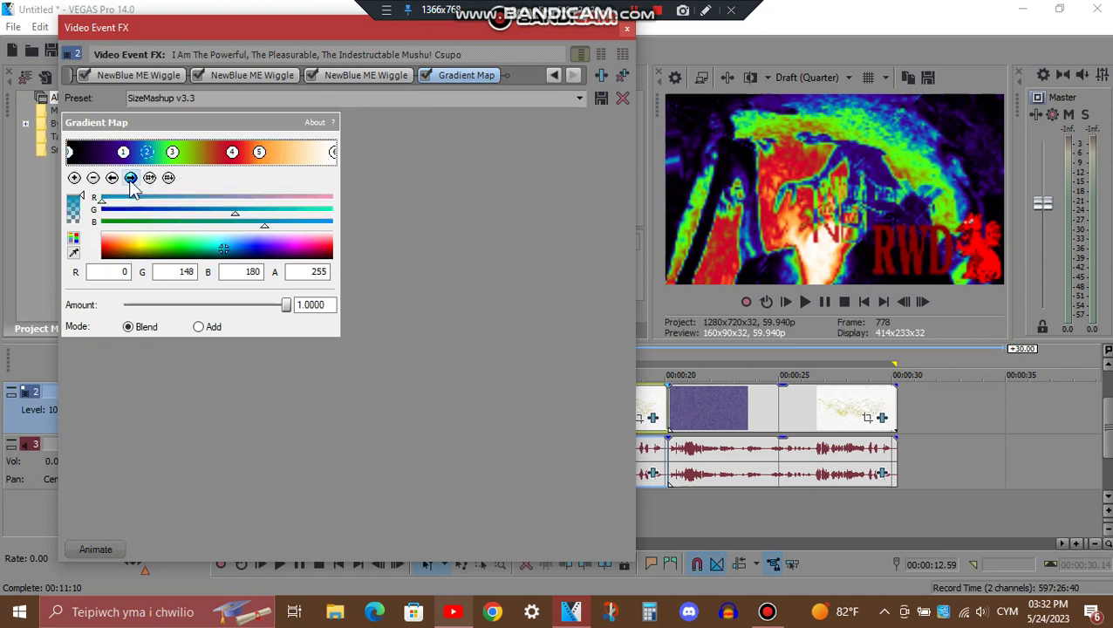
left_click(131, 178)
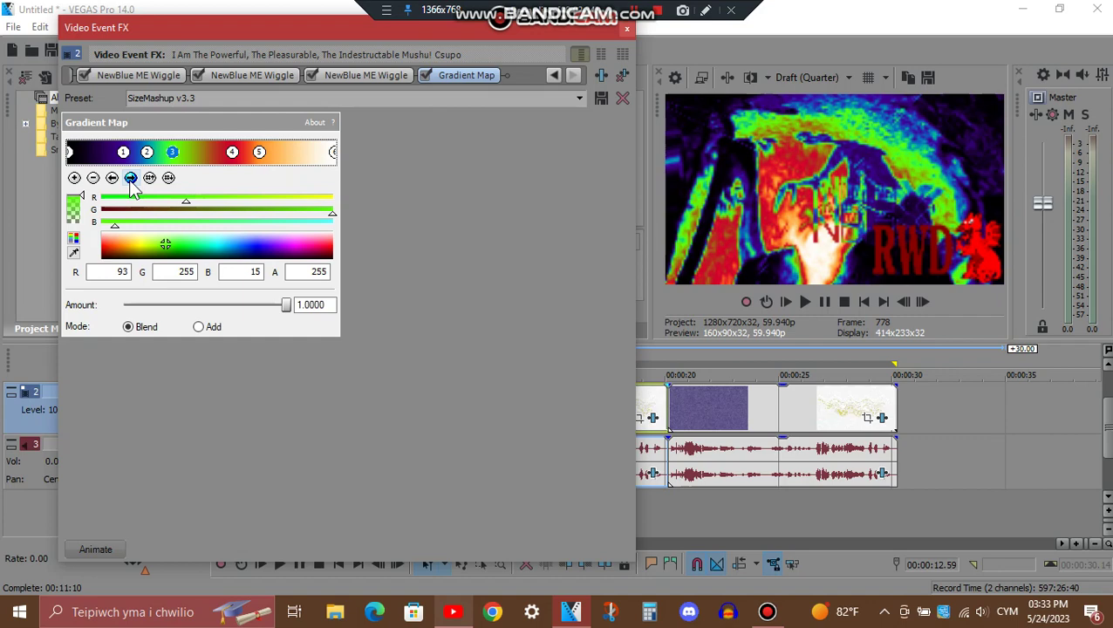
left_click(131, 179)
left_click(131, 179)
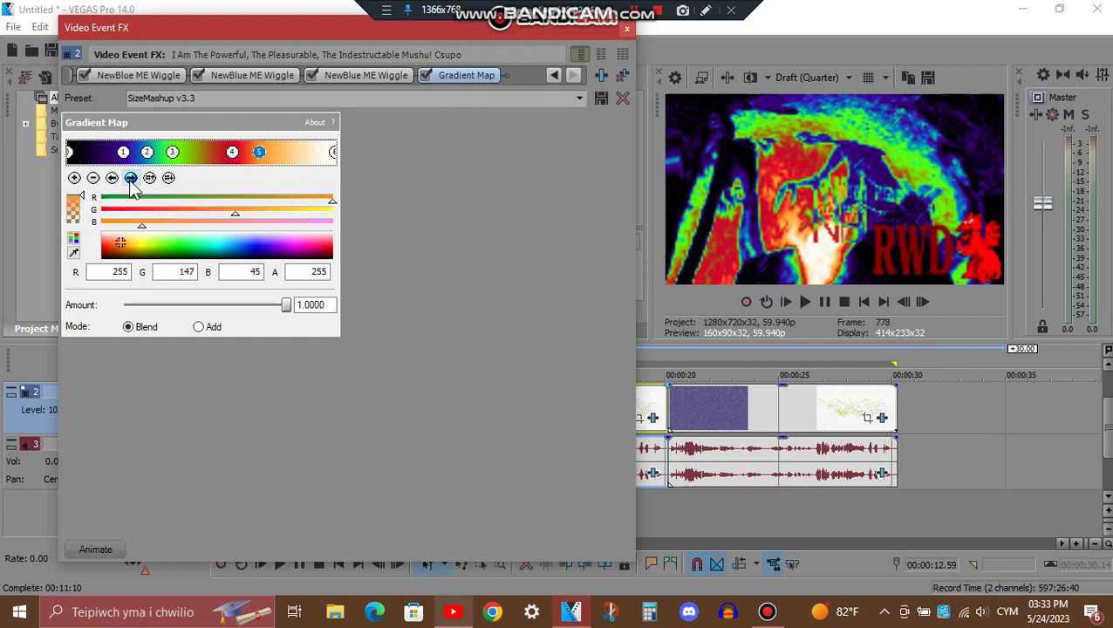
left_click(131, 179)
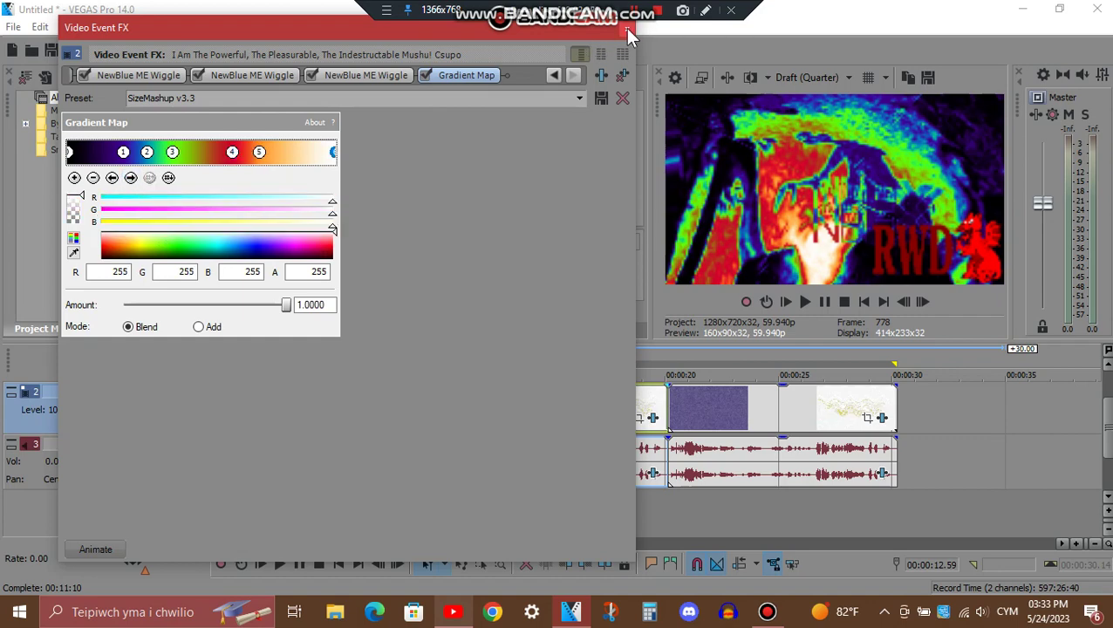
left_click(627, 31)
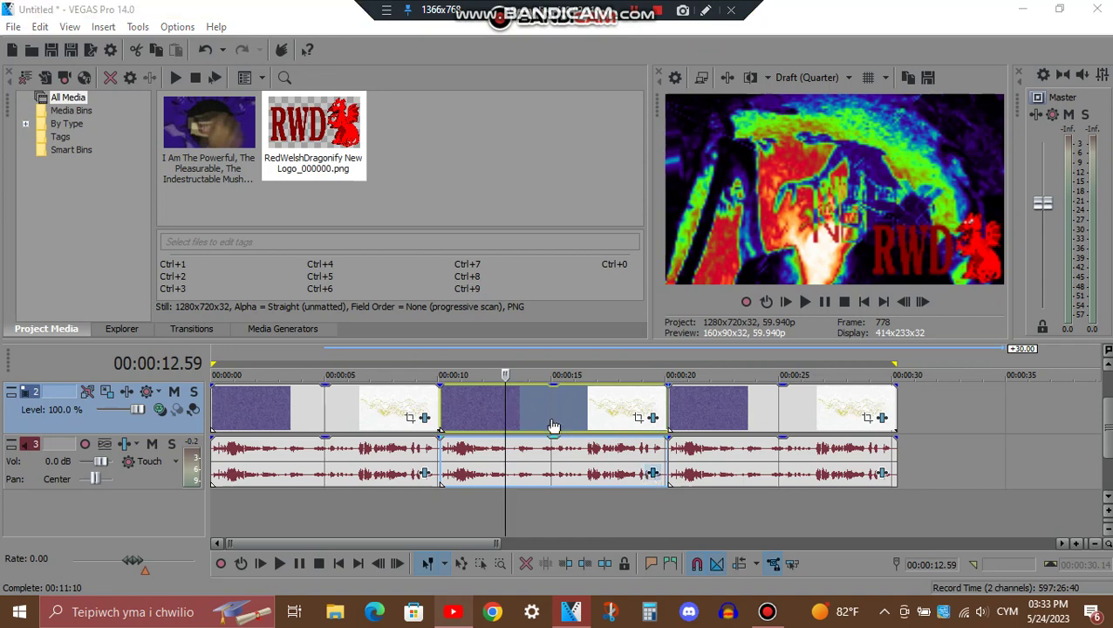
Step: Open the second audio event's effects, examine the IL Vocodex keyboard notes, and close the window
left_click(653, 474)
left_click_drag(386, 61, 410, 111)
left_click_drag(528, 258, 523, 448)
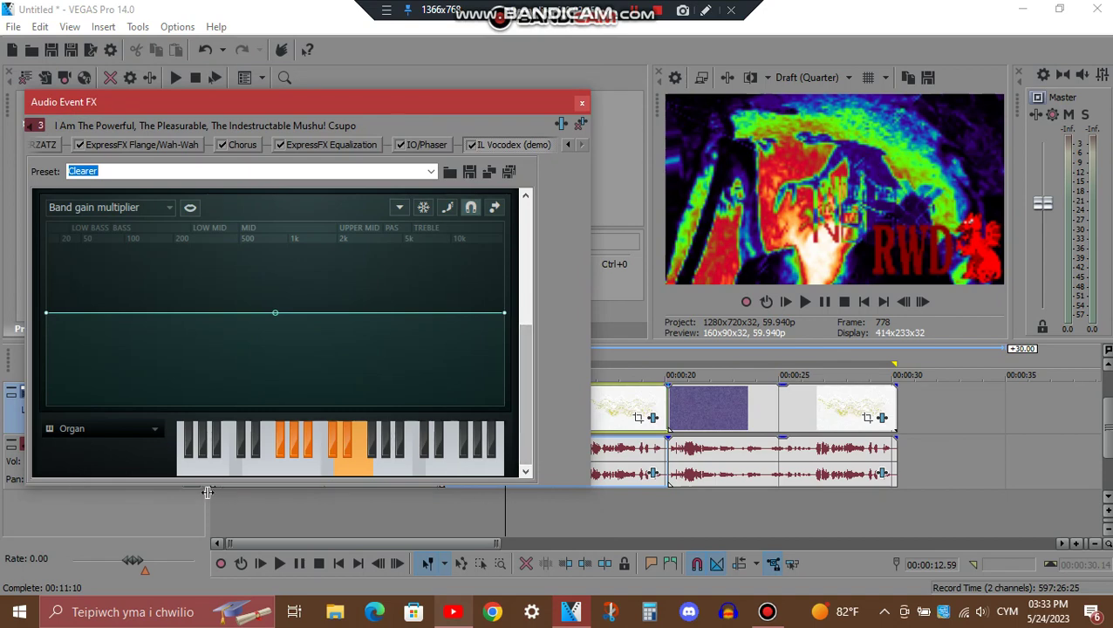
left_click(582, 103)
Step: Open the third video event's effects and review Glint, Color Curves, Add Noise, TV Simulator and Wave
left_click(765, 419)
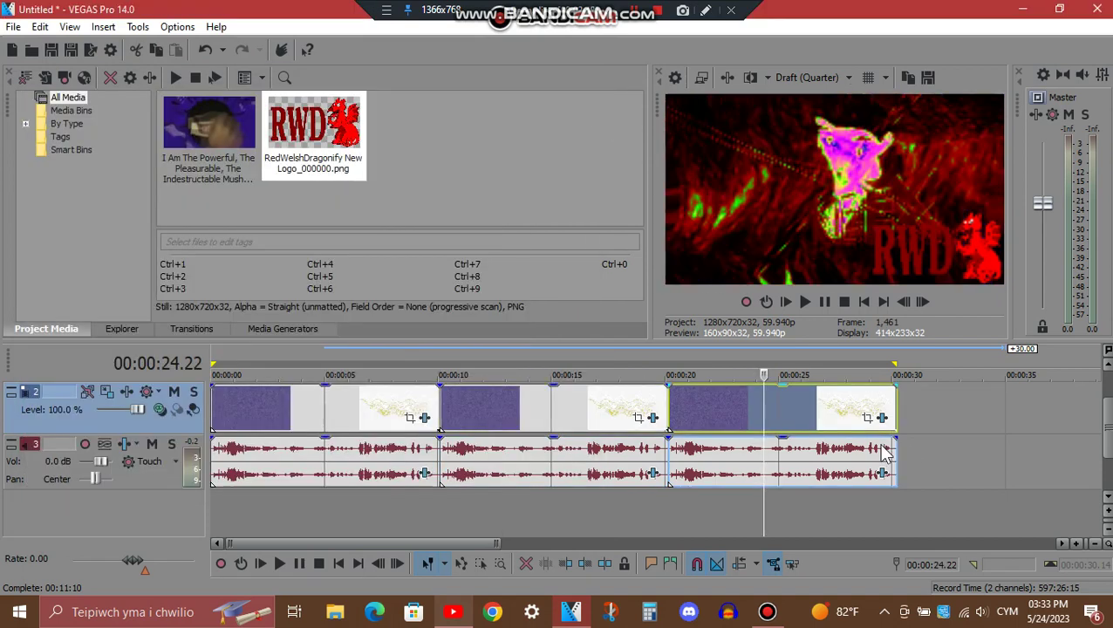
left_click(882, 418)
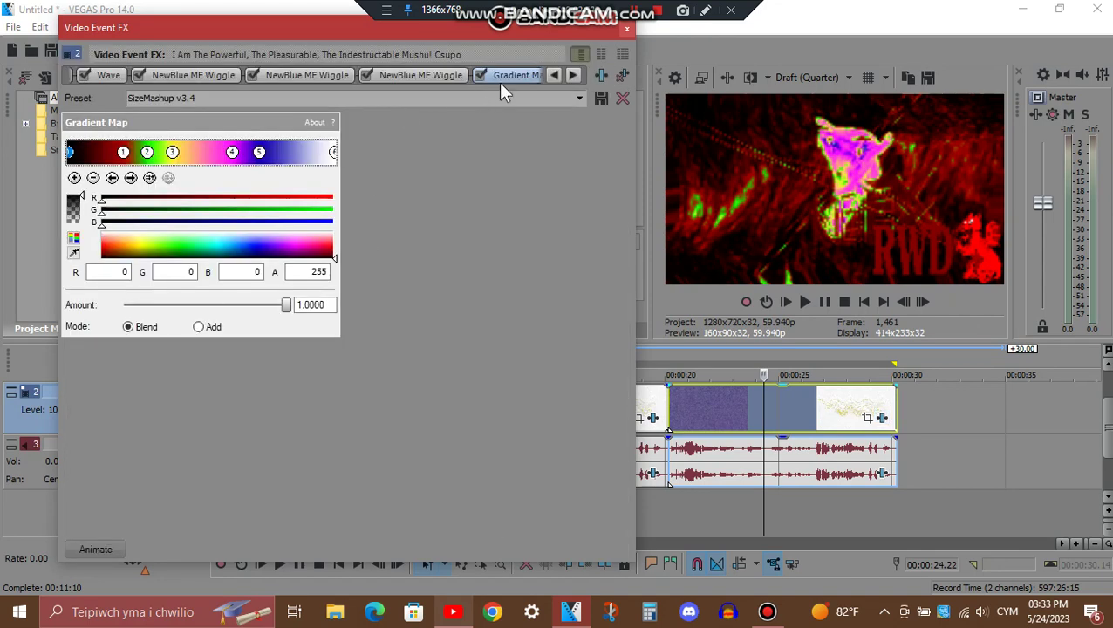
left_click(553, 77)
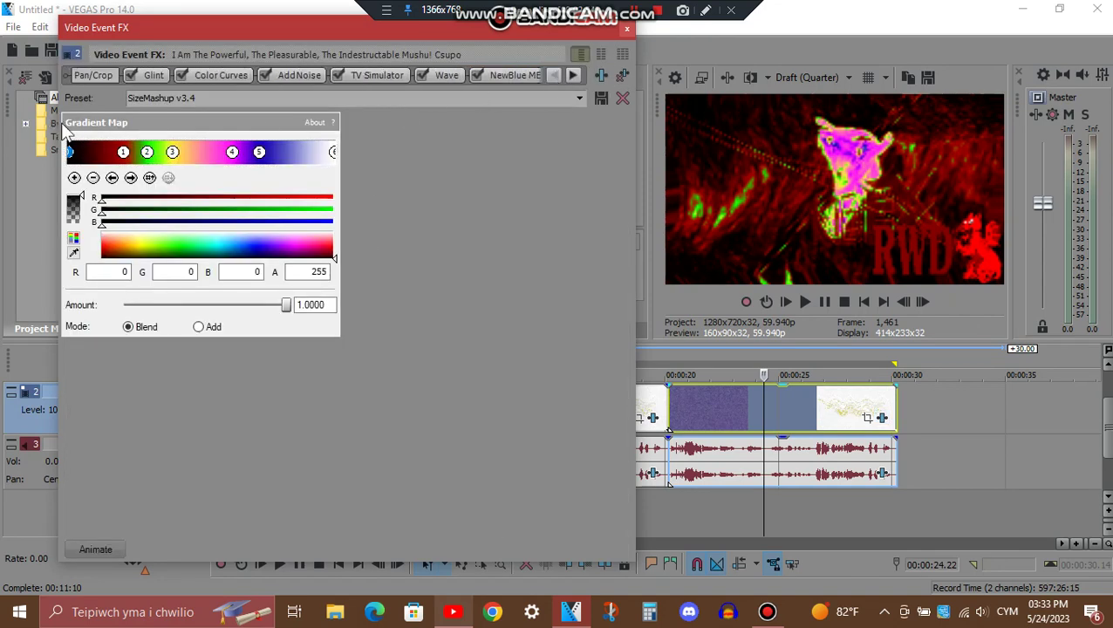
left_click(153, 76)
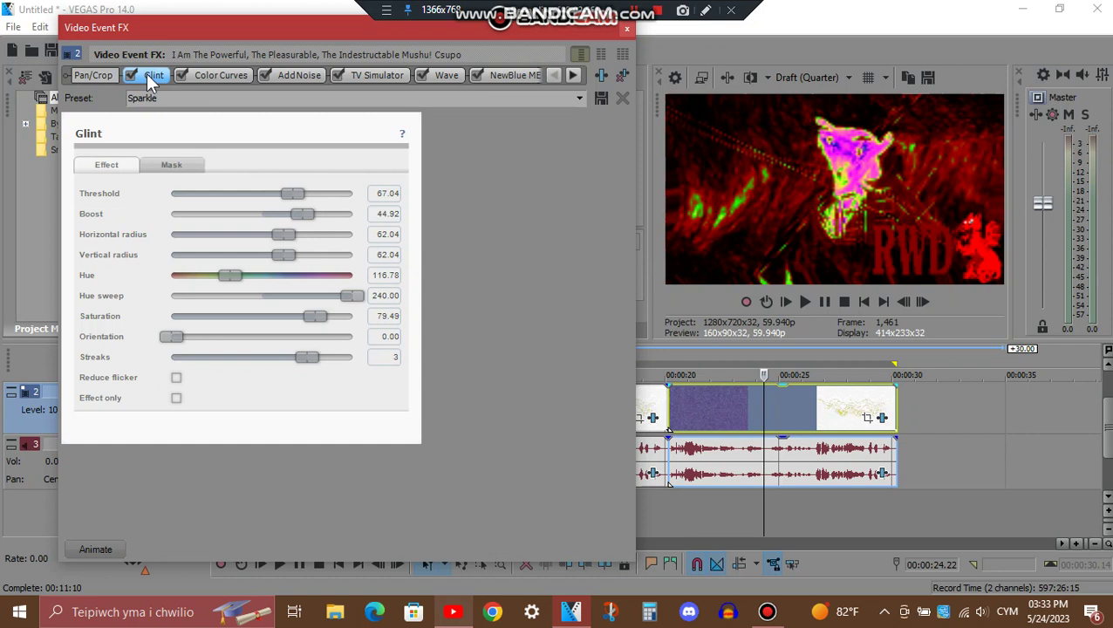
left_click(214, 75)
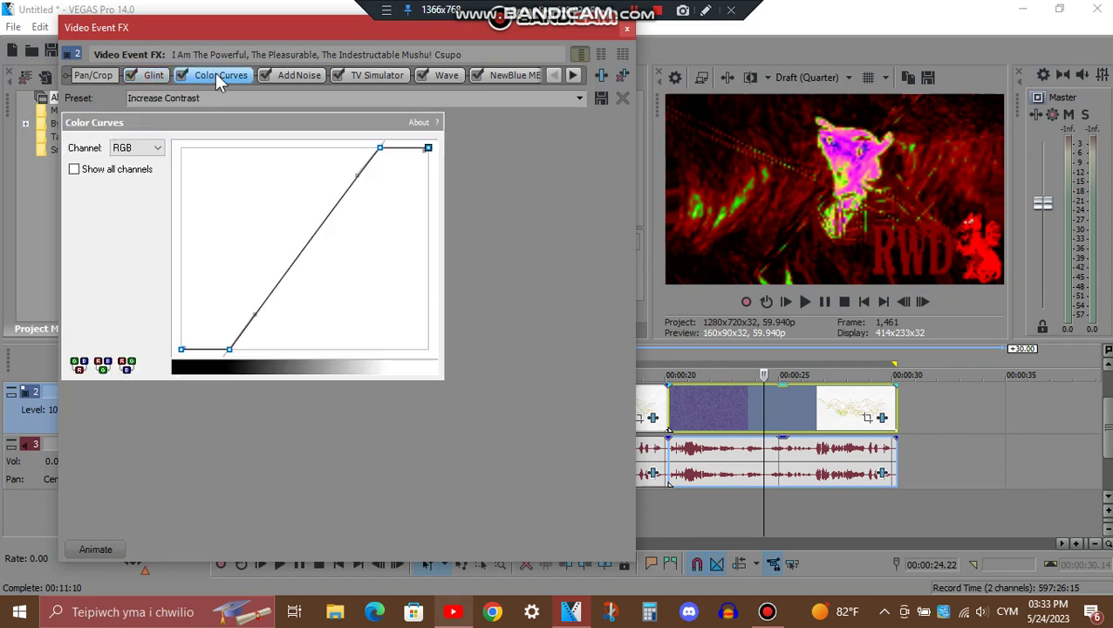
left_click(312, 76)
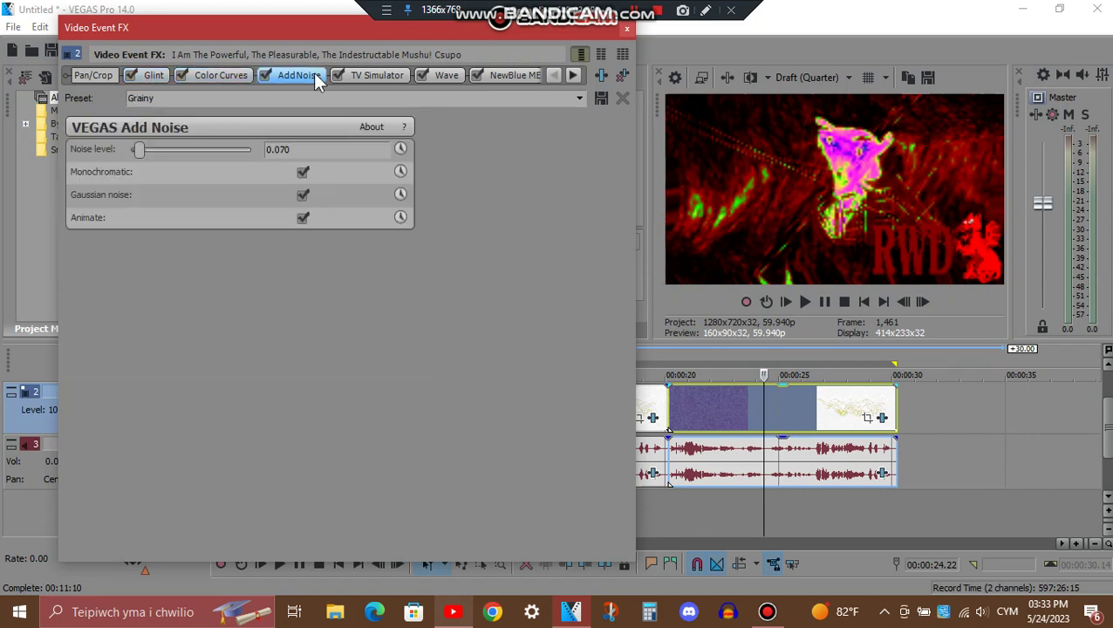
left_click(389, 77)
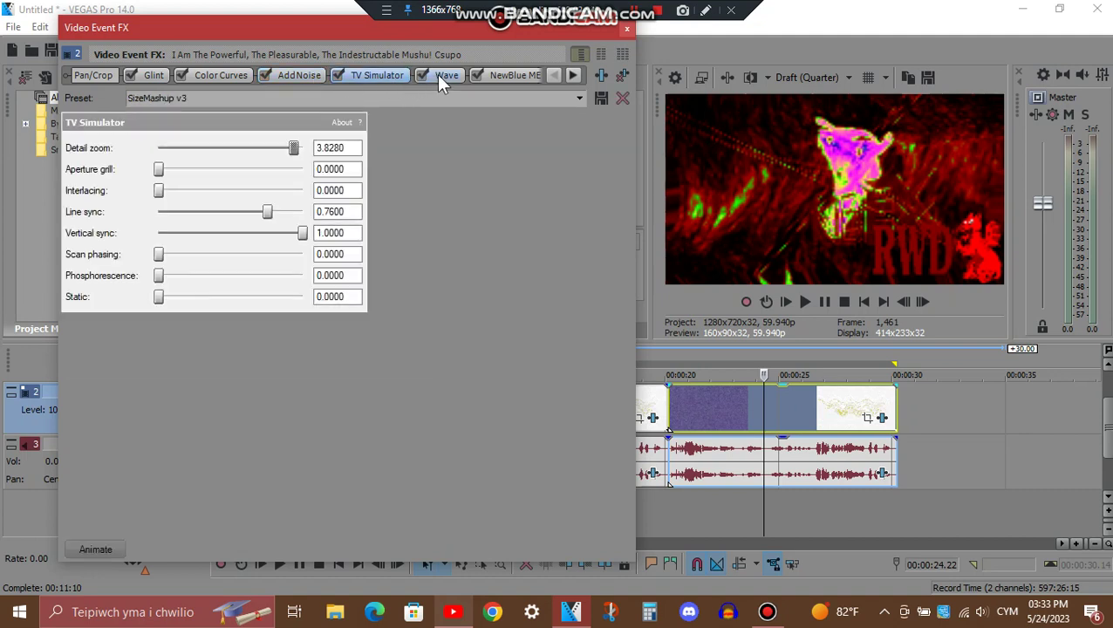
left_click(441, 76)
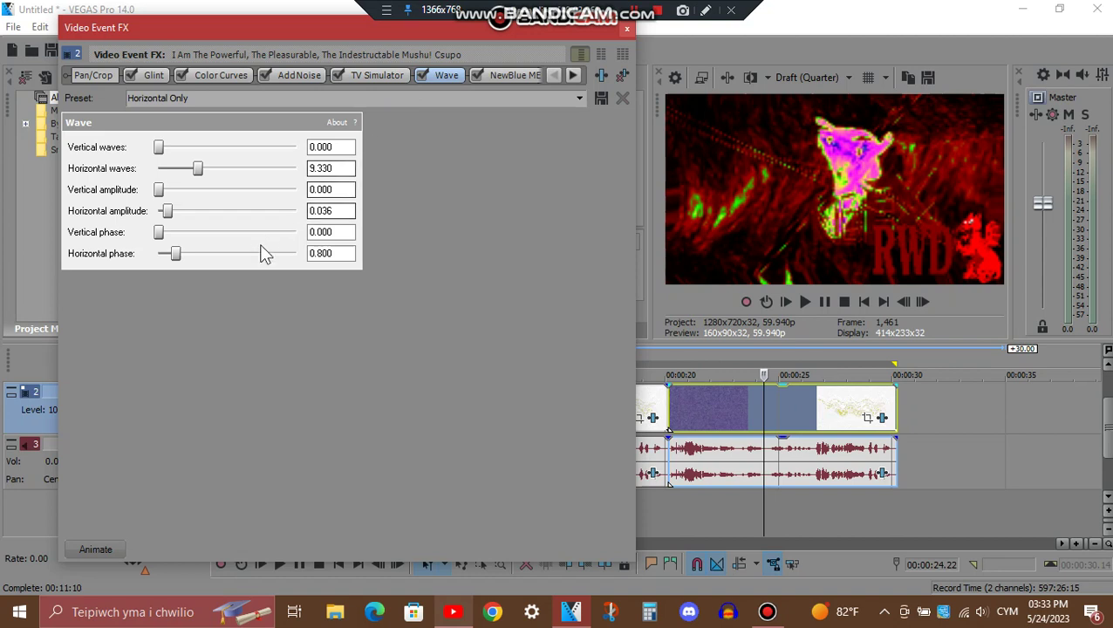
Step: Review the settings of all three NewBlue ME Wiggle effects on the third video event
left_click(573, 75)
left_click(573, 75)
left_click(573, 75)
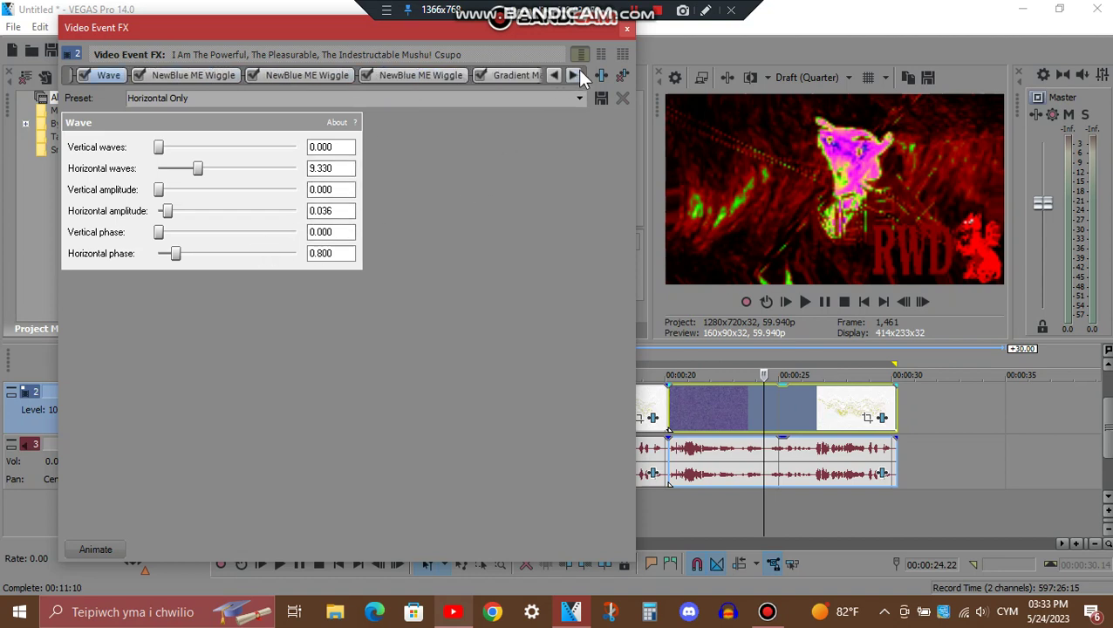
left_click(195, 75)
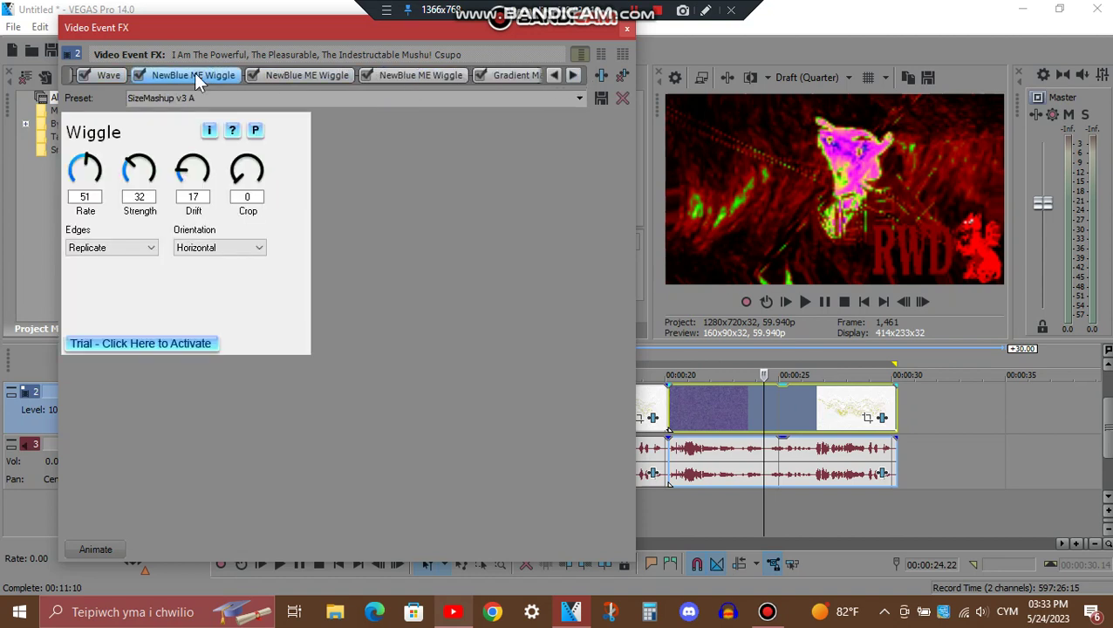
left_click(319, 77)
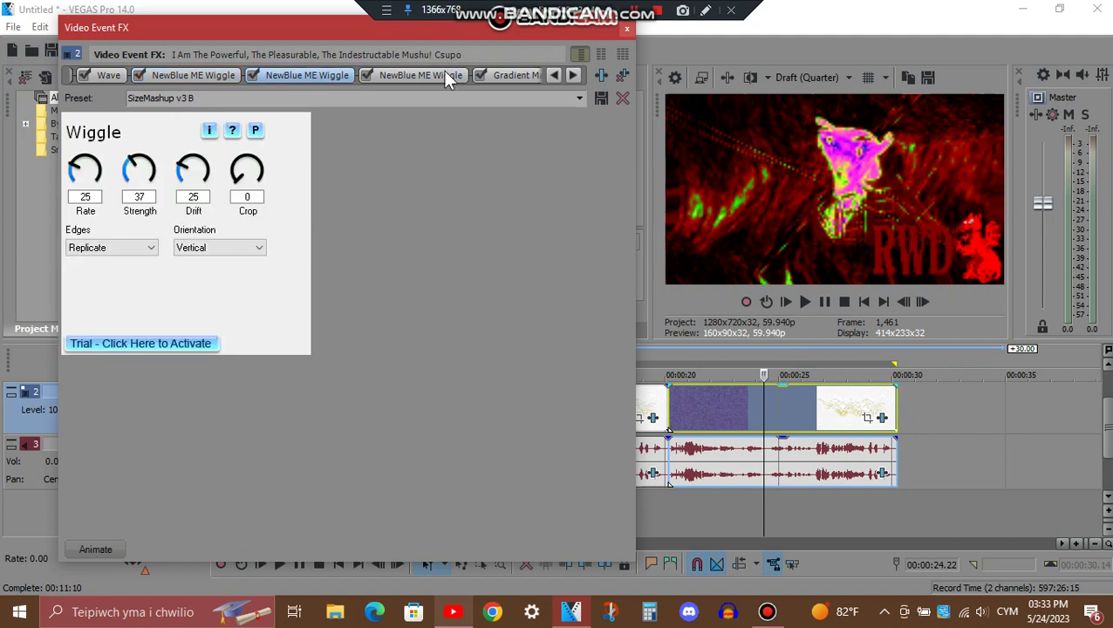
left_click(446, 75)
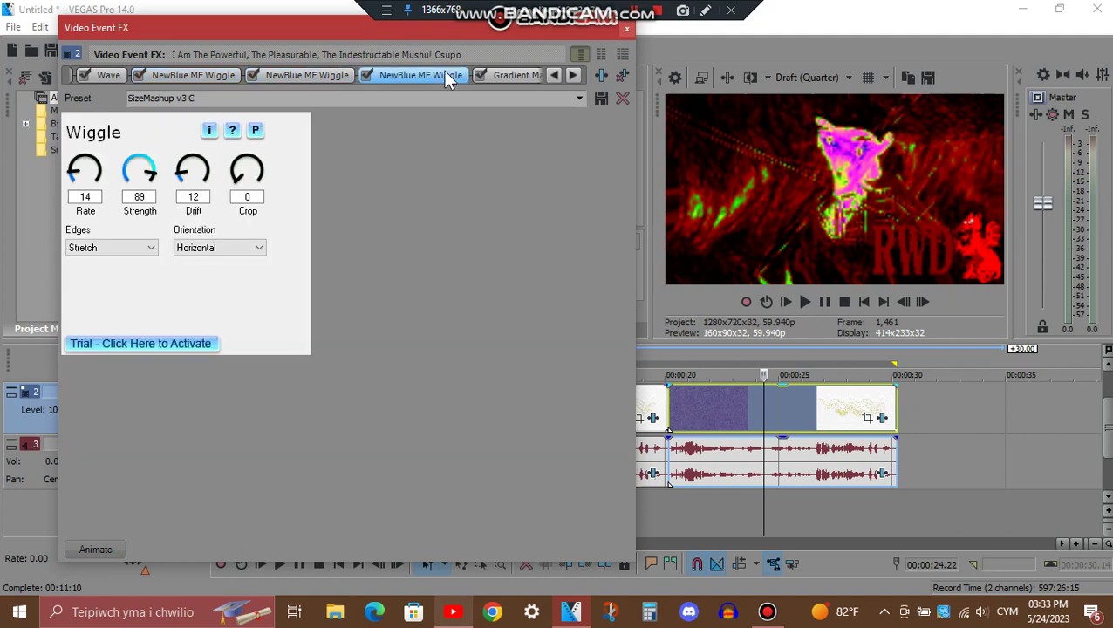
Step: Examine the control point colours in the third video event's Gradient Map, and close the video effects window
left_click(519, 76)
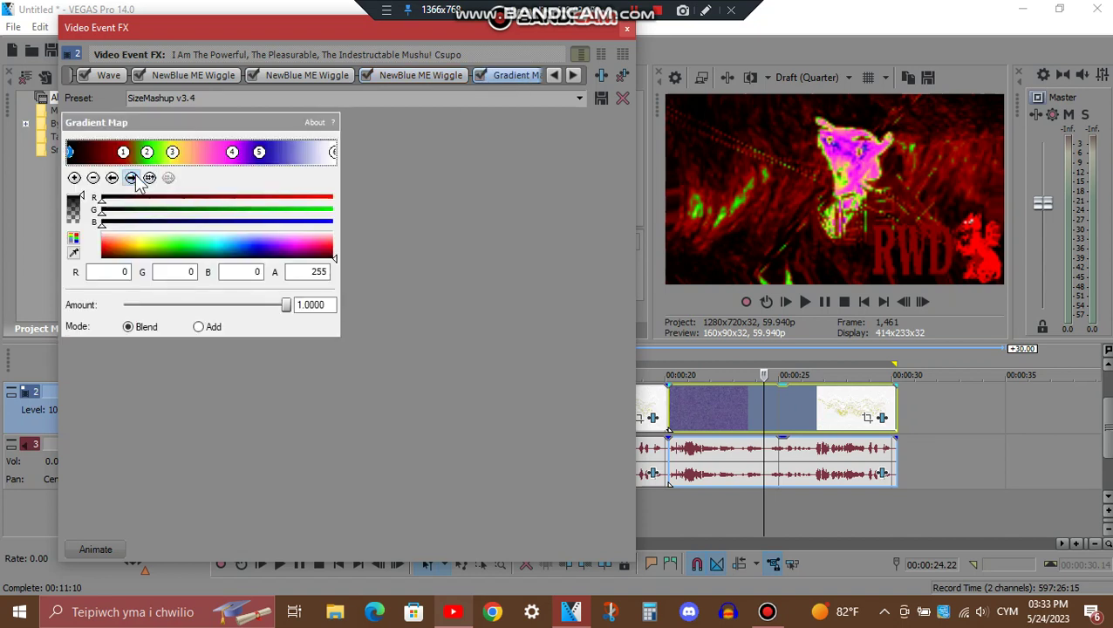
left_click(131, 177)
left_click(135, 181)
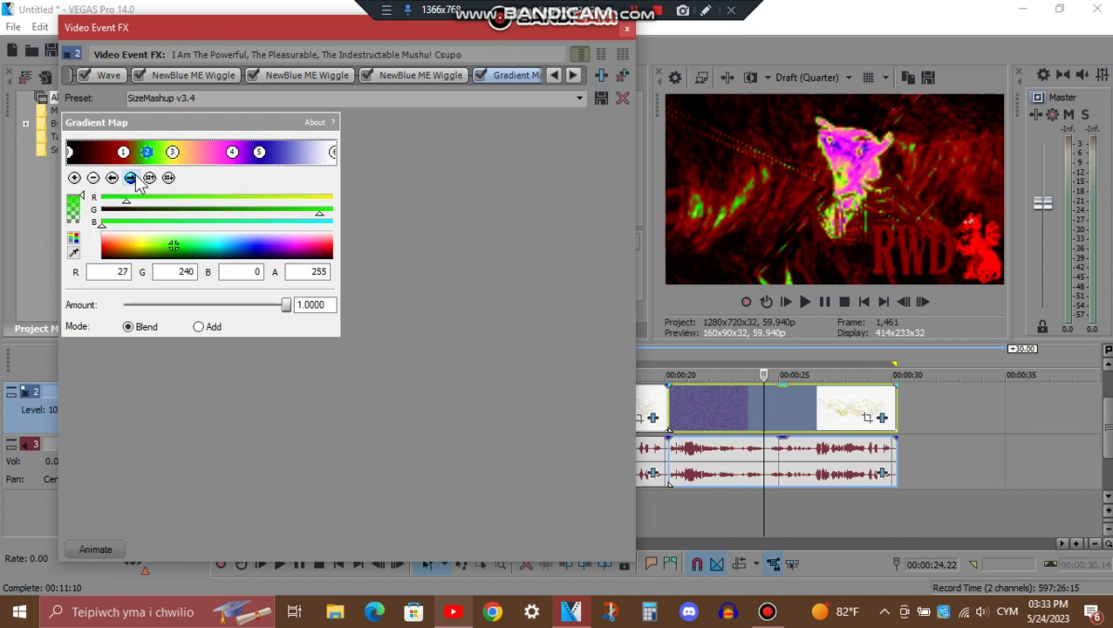
left_click(135, 181)
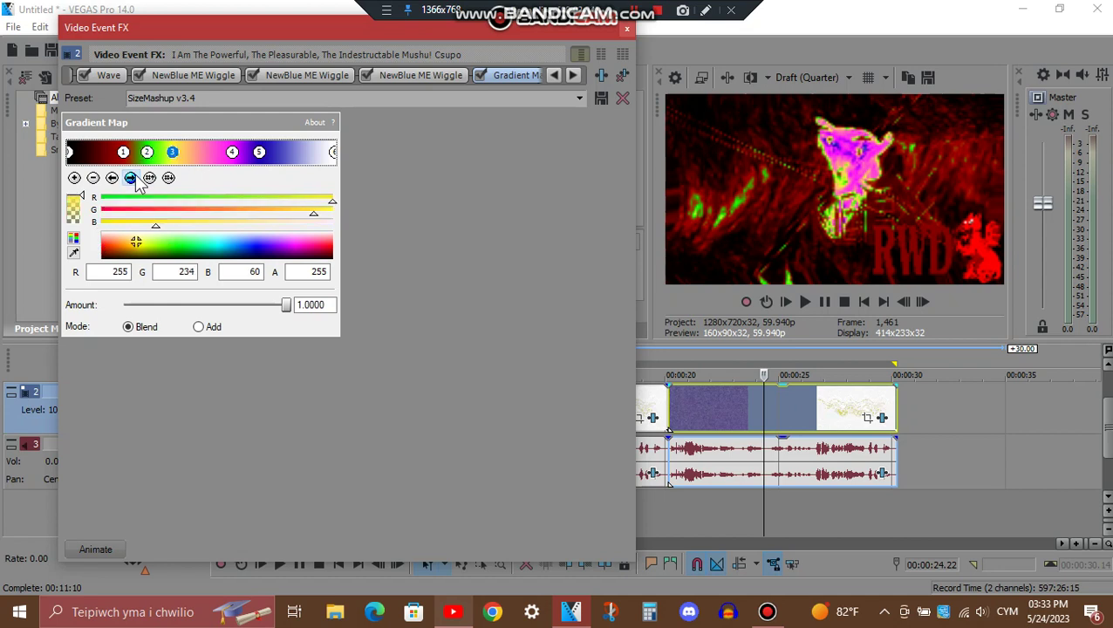
left_click(135, 181)
left_click(135, 180)
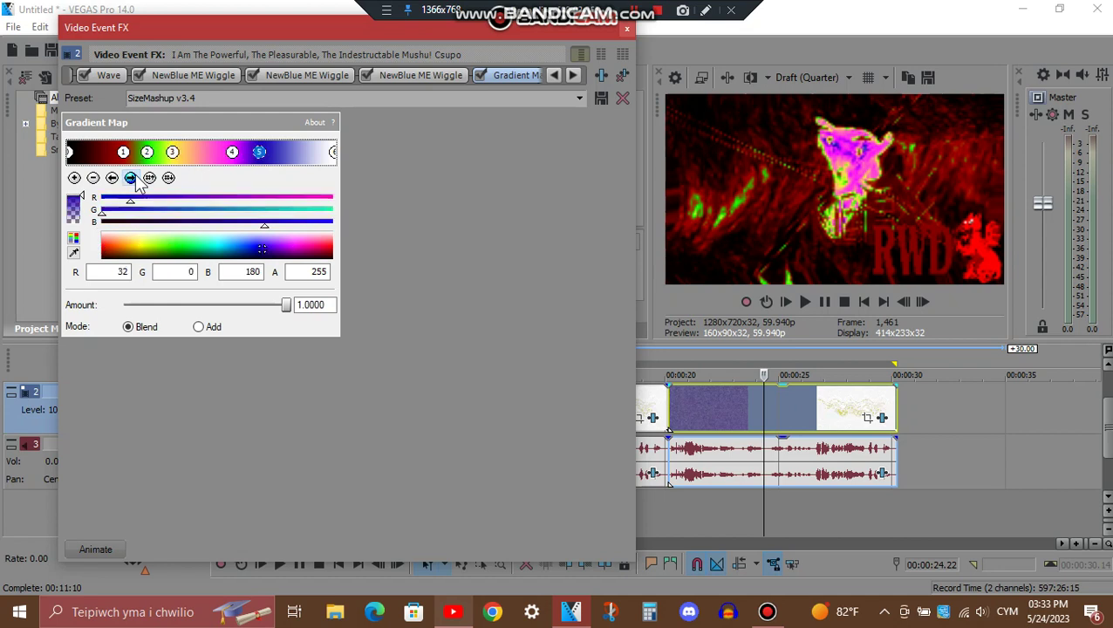
left_click(135, 181)
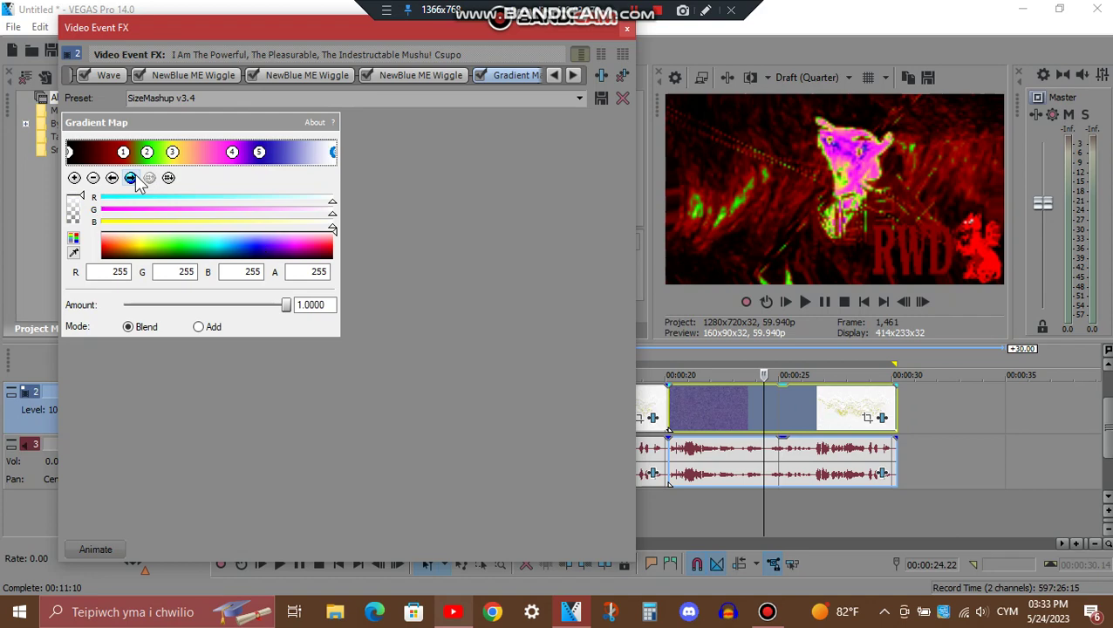
left_click(627, 31)
Step: Open the third audio event's effects, examine the IL Vocodex keyboard notes, and close the window
left_click(883, 475)
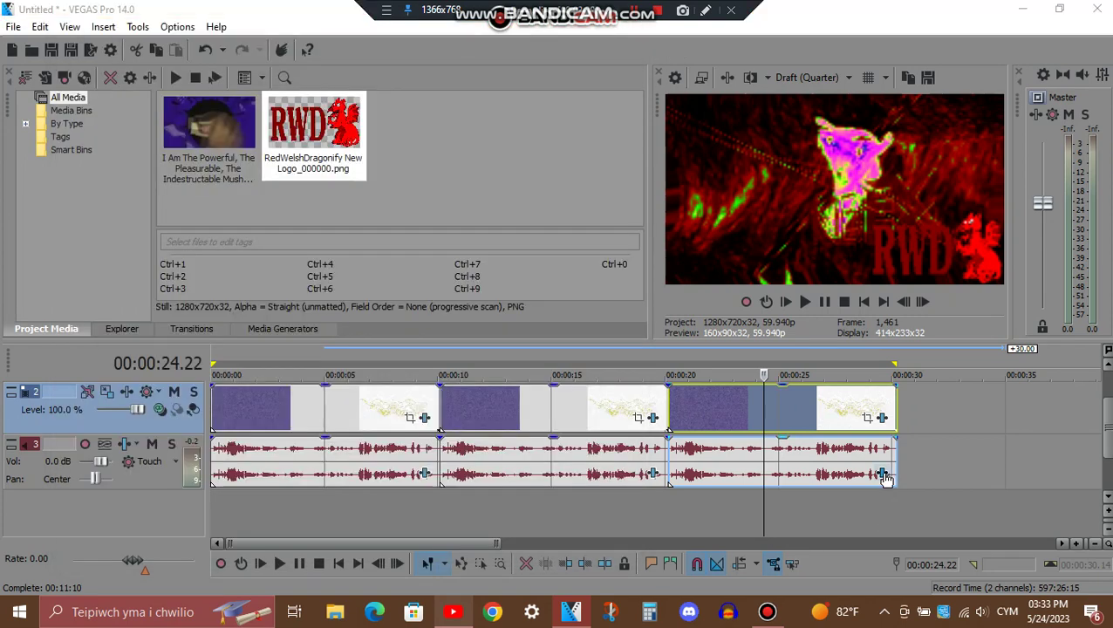
left_click_drag(380, 91, 389, 52)
left_click_drag(526, 205, 523, 391)
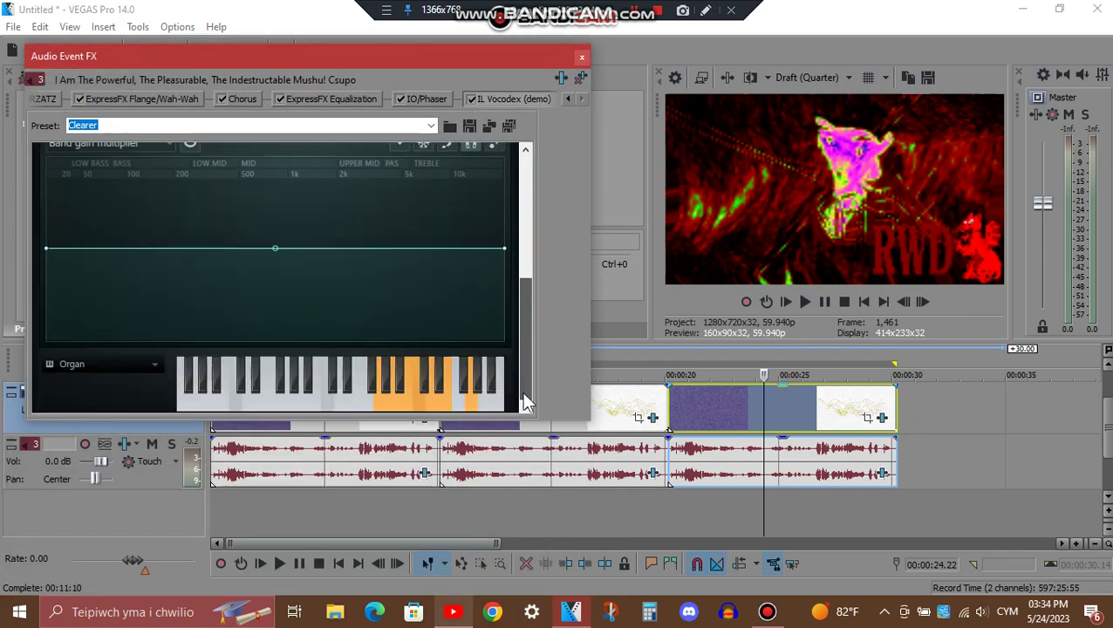
left_click(582, 58)
Step: Start an on-screen text note with Bandicam's drawing tools reading "The other audio fx (besides Vocodex) are the same"
left_click(706, 11)
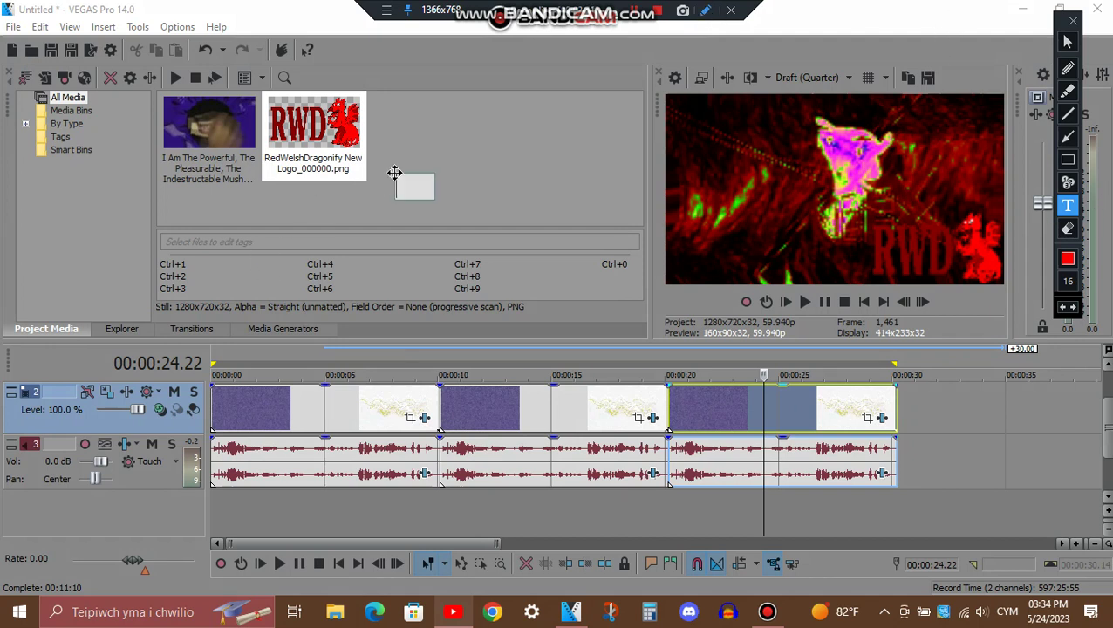
type("The ot")
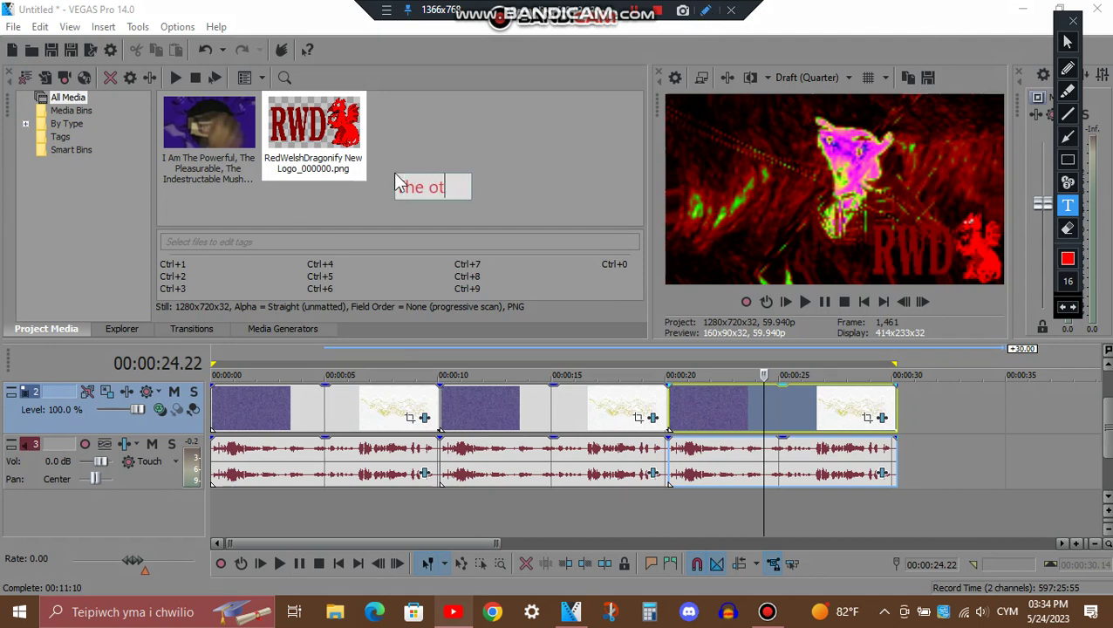
type("her audio fx,")
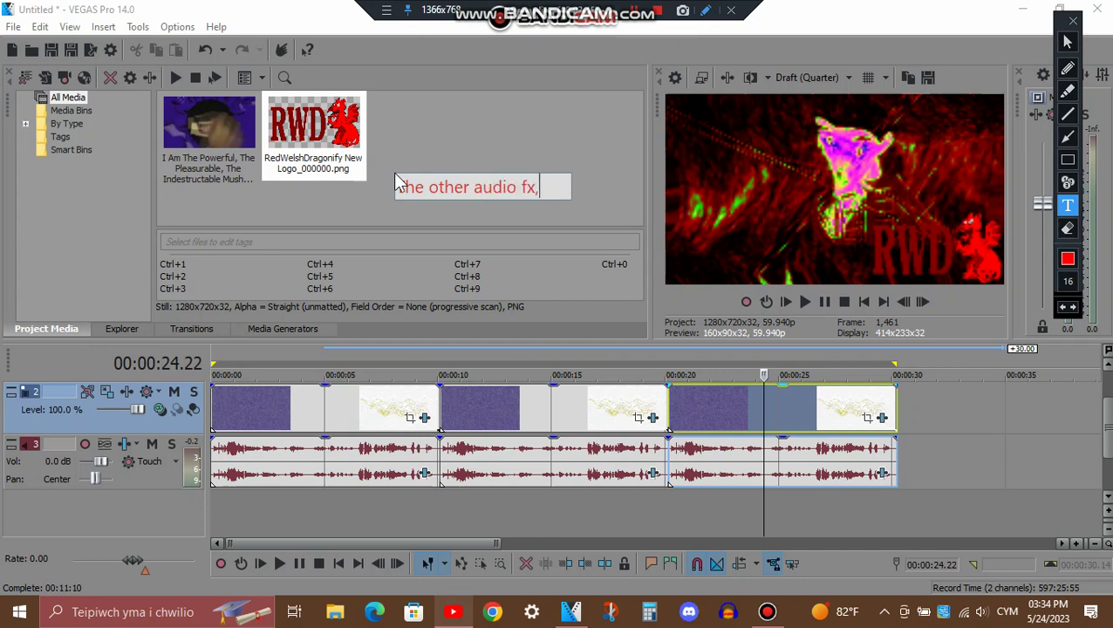
key("BackSpace")
type("(bes")
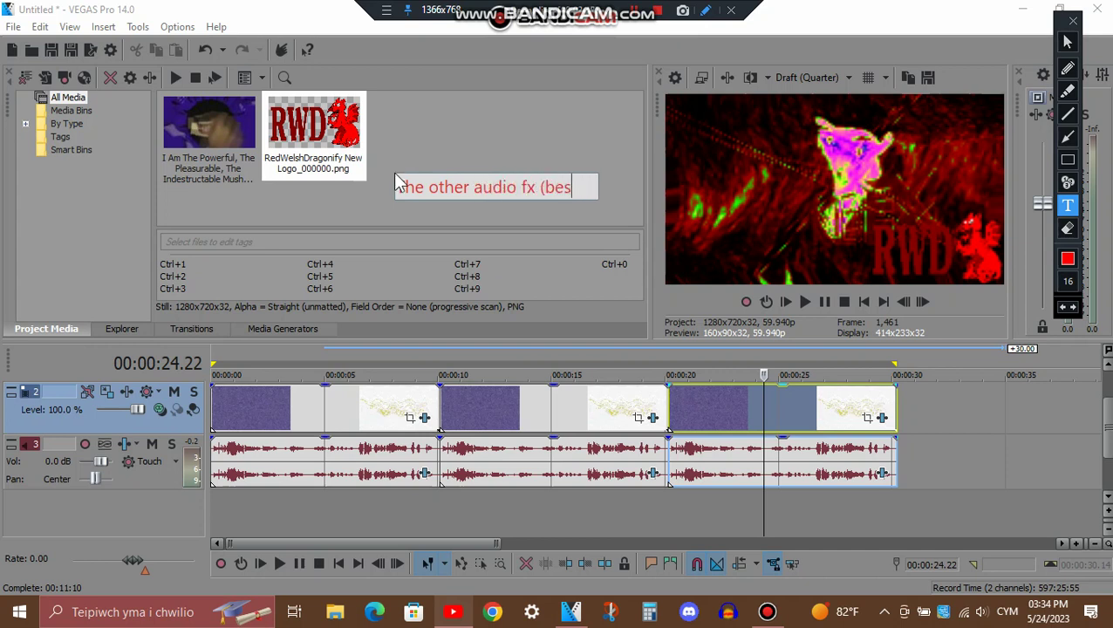
type("ides")
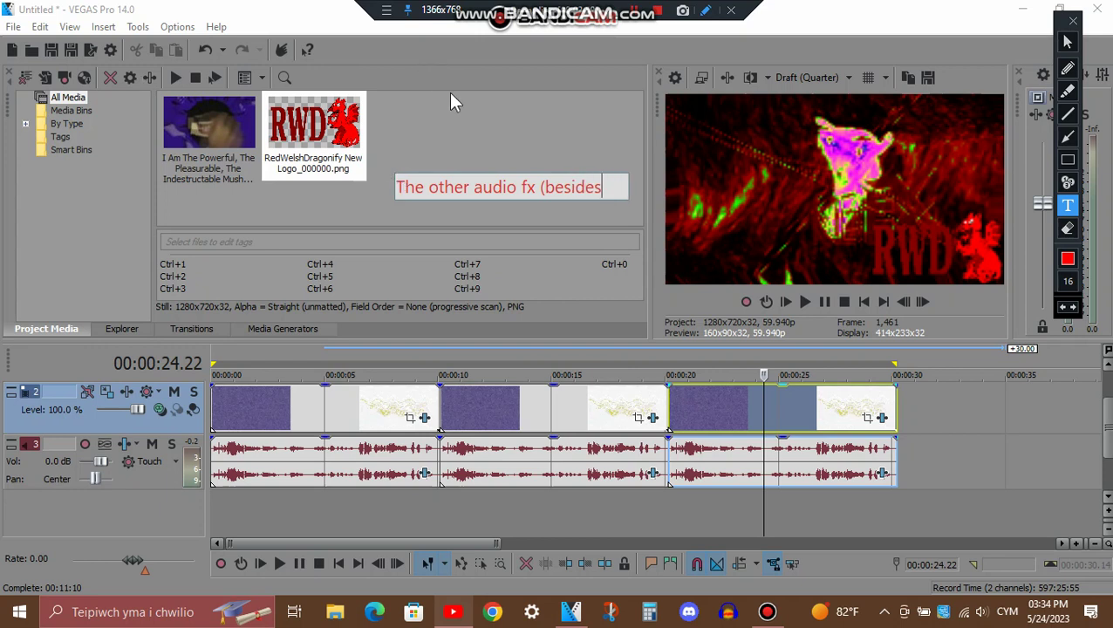
type(" Vocod")
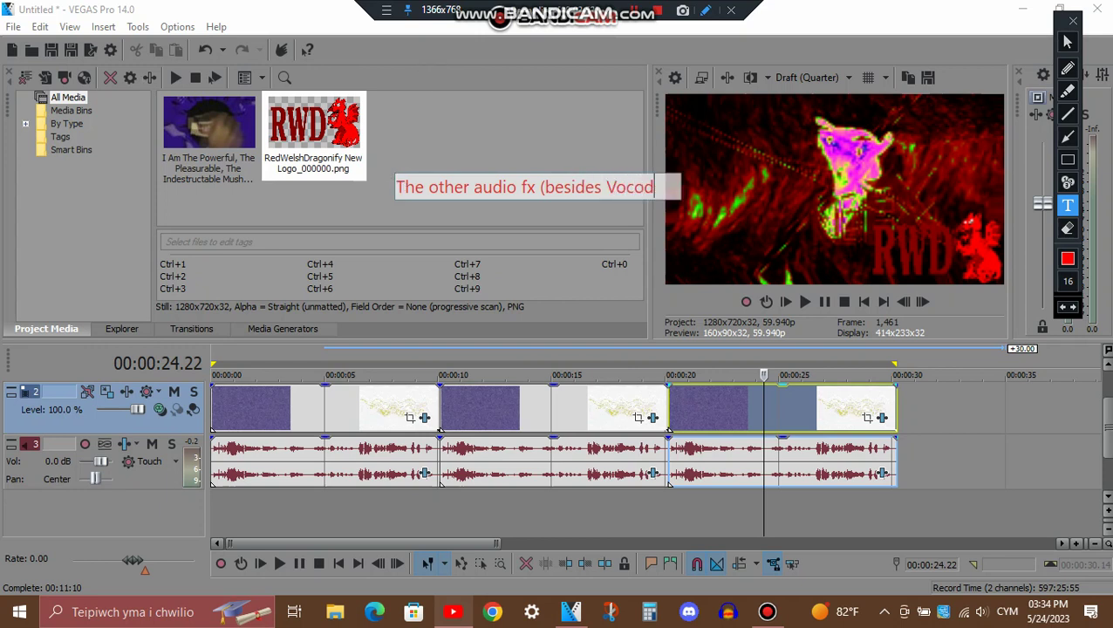
type("ex) are")
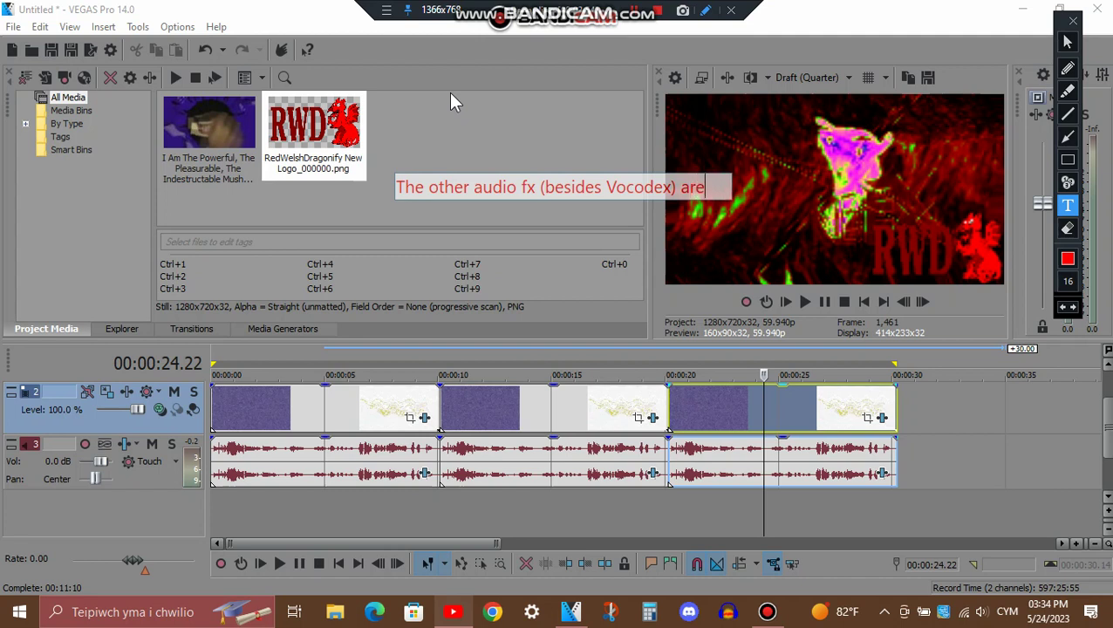
type(" the same")
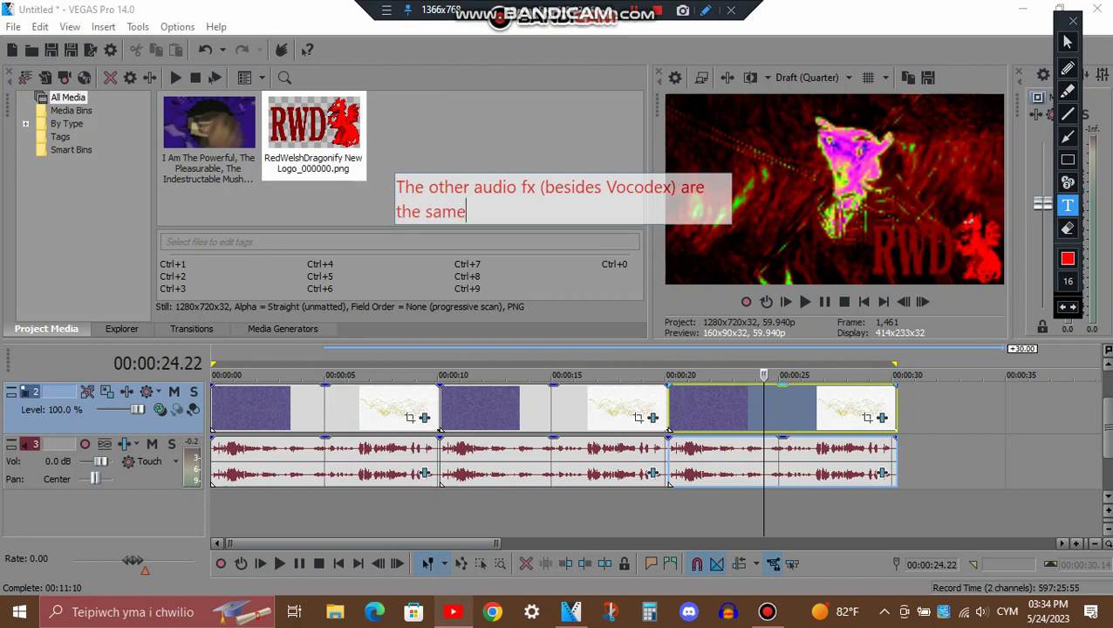
Step: Continue the on-screen note with "... so don't complain about the tutorial" and start a new line
type("... so don't complain ")
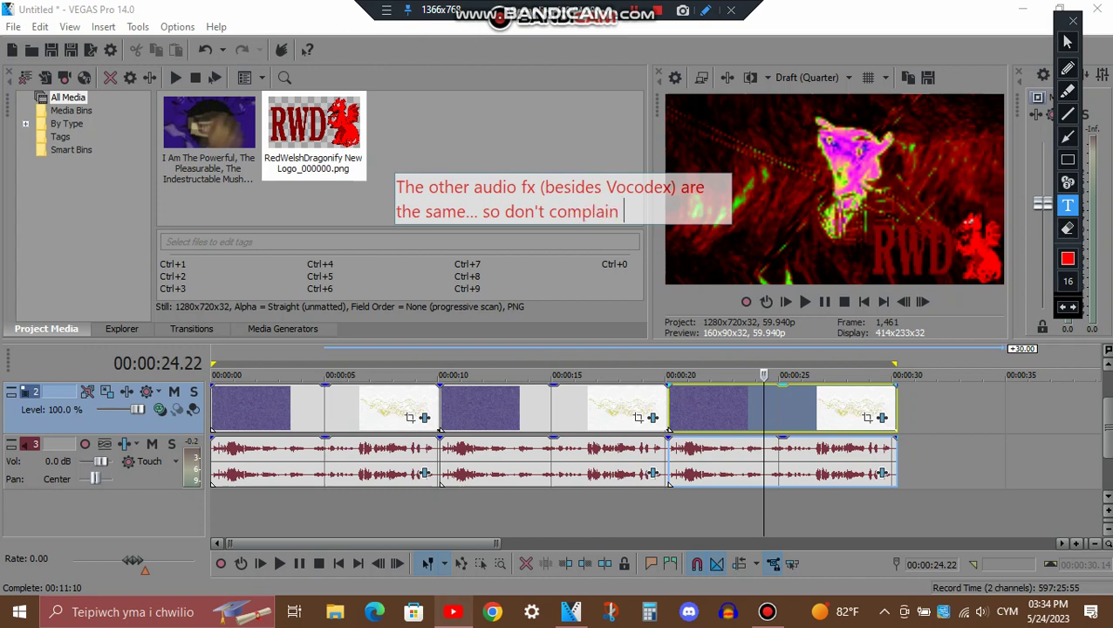
type("about the turoial")
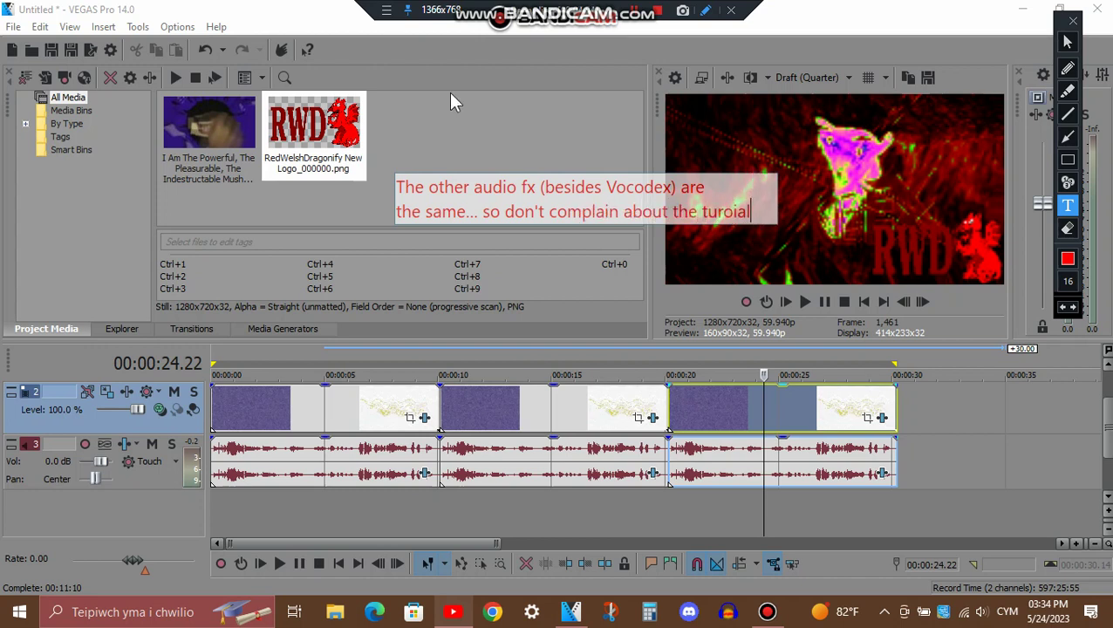
key("BackSpace")
key("BackSpace")
key("BackSpace")
key("BackSpace")
key("BackSpace")
type("torial")
key("Return")
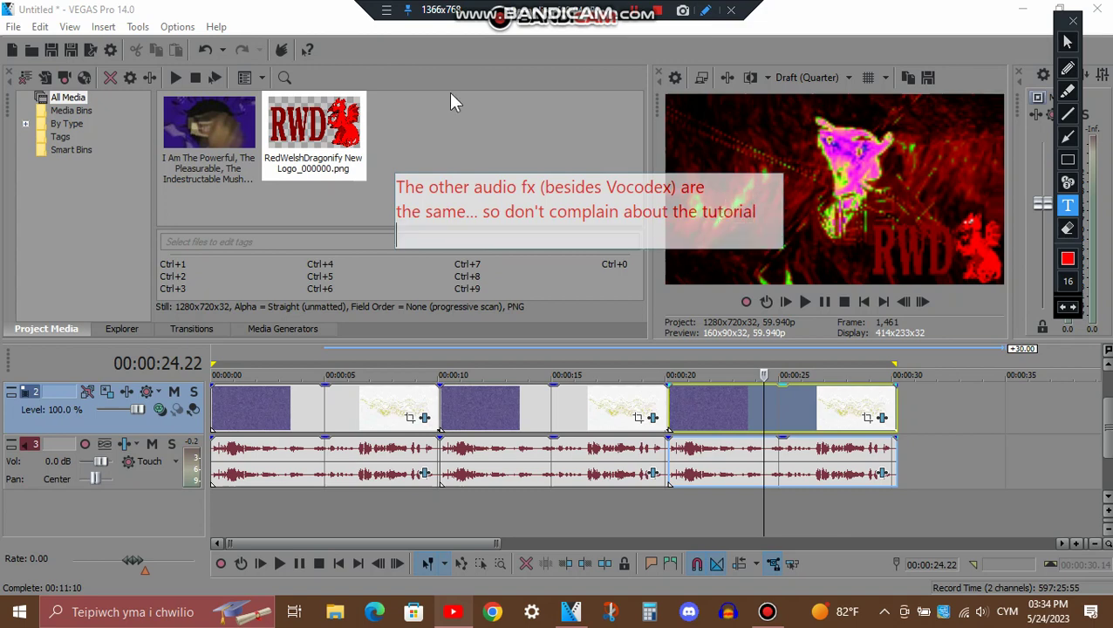
Step: Finish the on-screen note with "not being helpful enough -_-" and close the drawing tools
type("not being helkpfu")
key("BackSpace")
key("BackSpace")
key("BackSpace")
key("BackSpace")
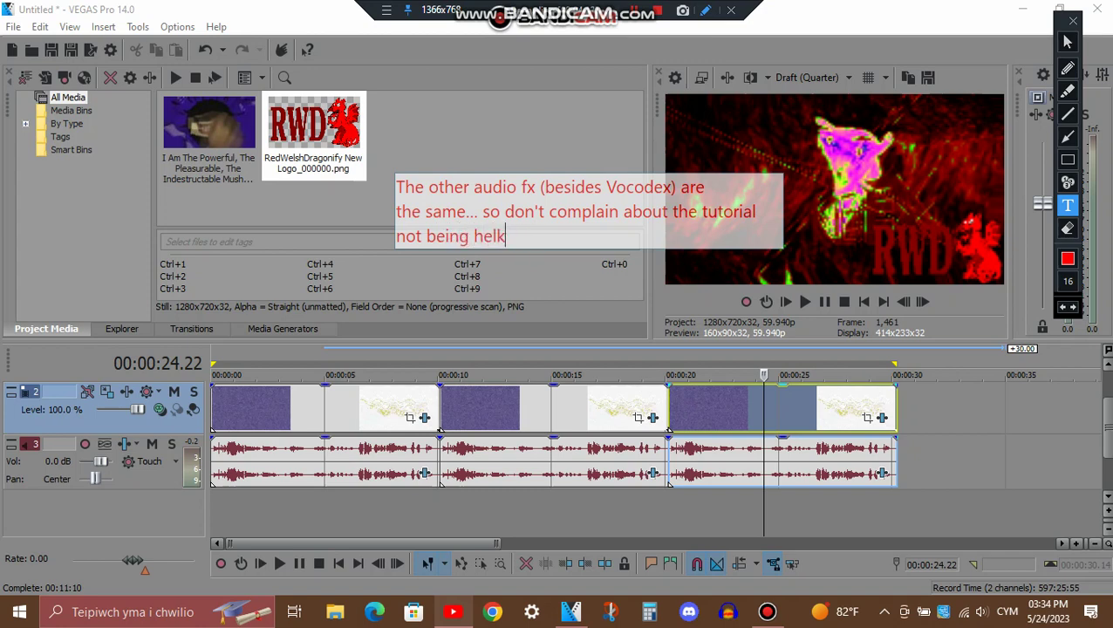
type("ful enough -_-")
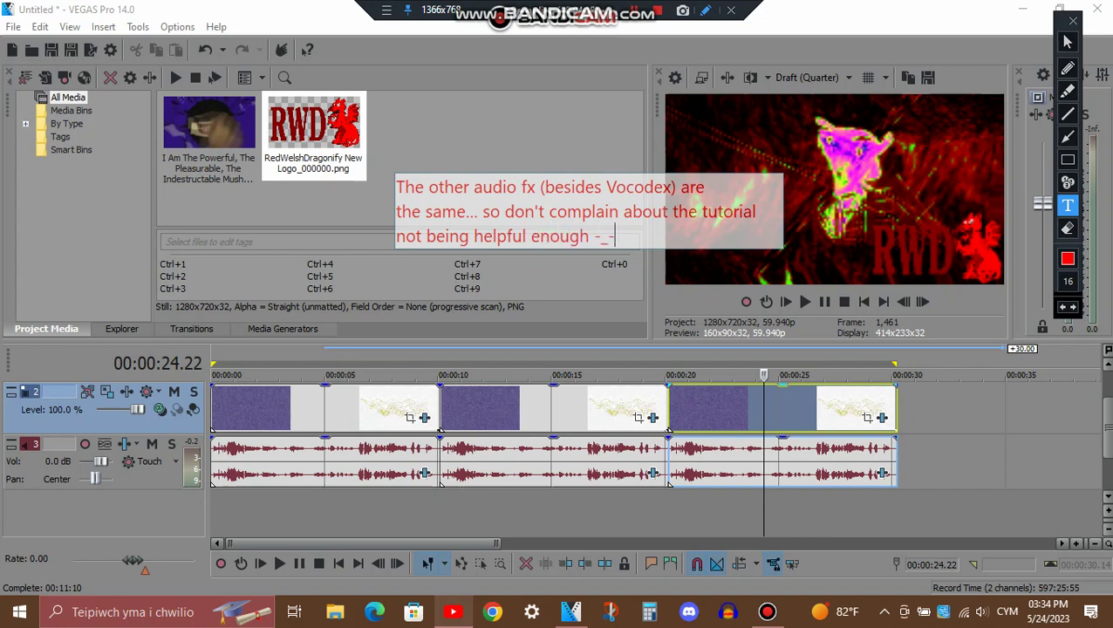
left_click(1073, 19)
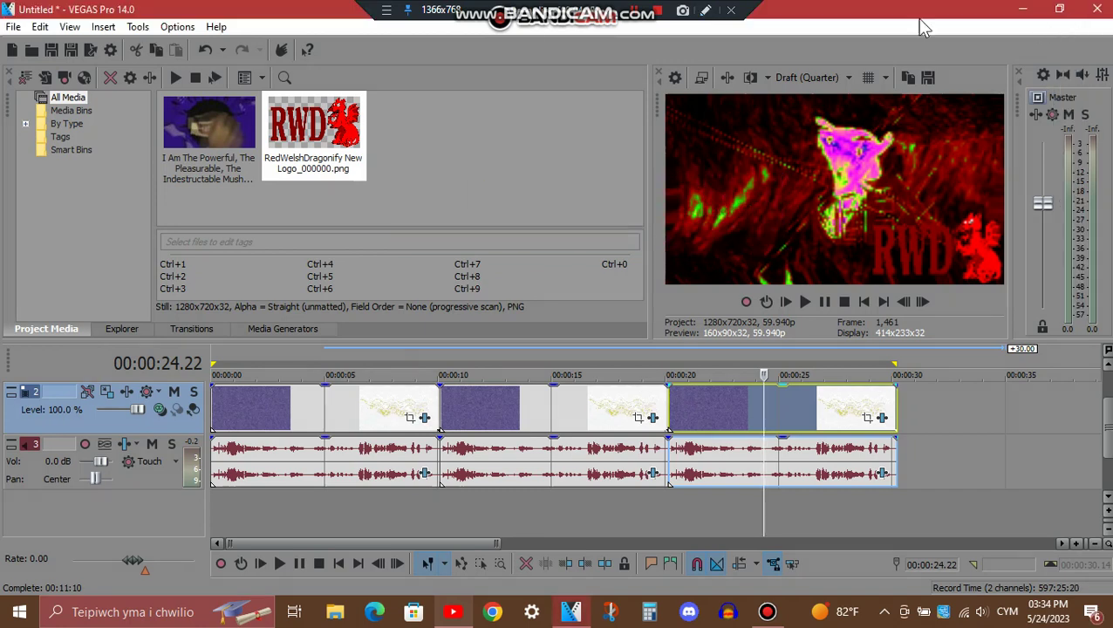